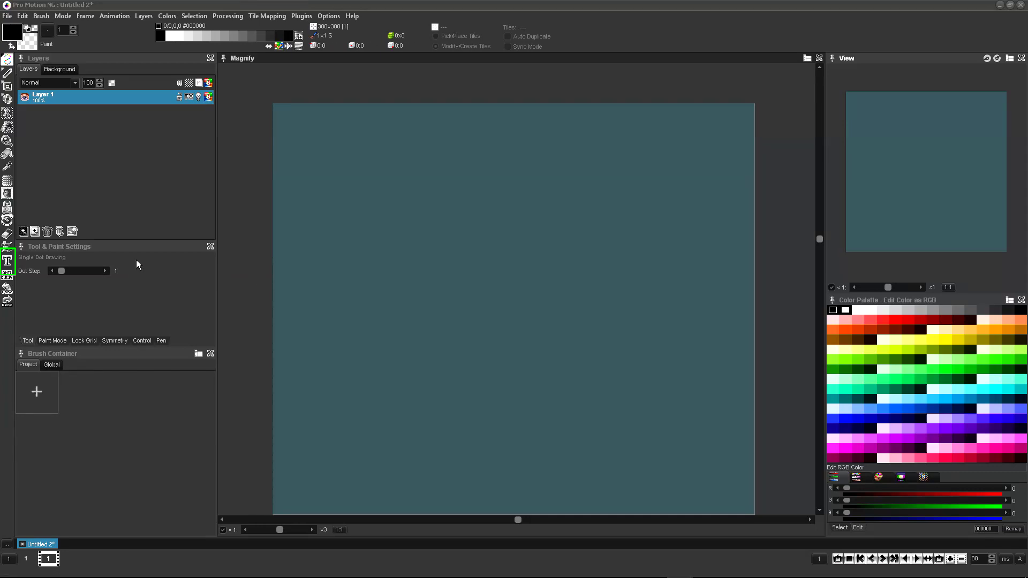
Enter 'My Text' in the text window and set its font to MV Boli.
click(7, 261)
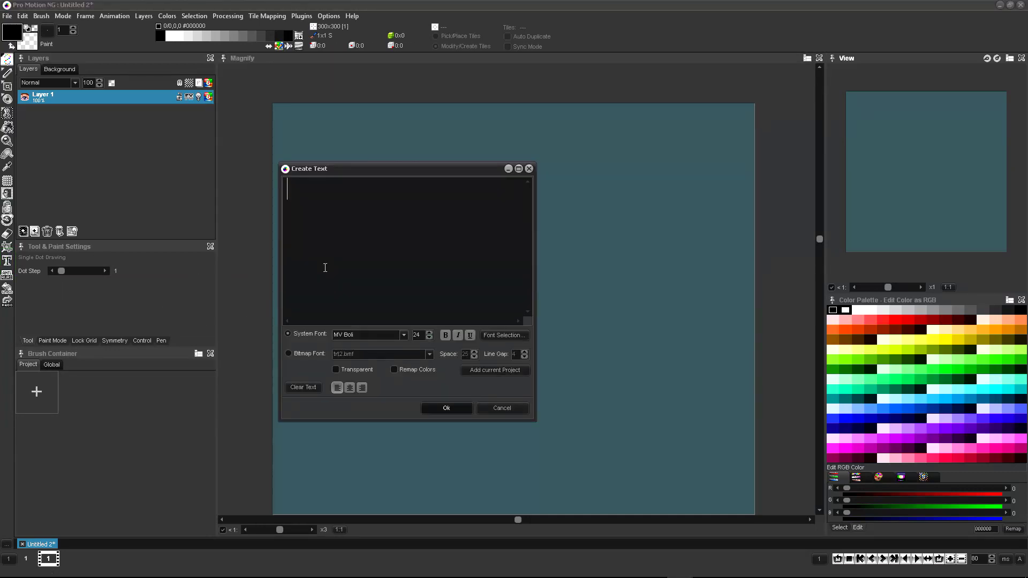
text(My Text)
click(404, 335)
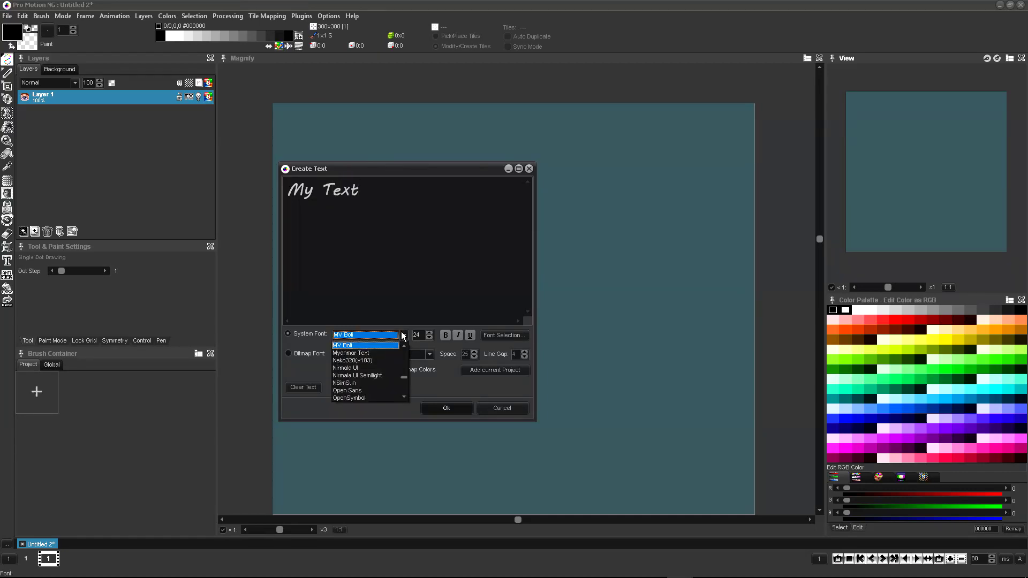
click(390, 368)
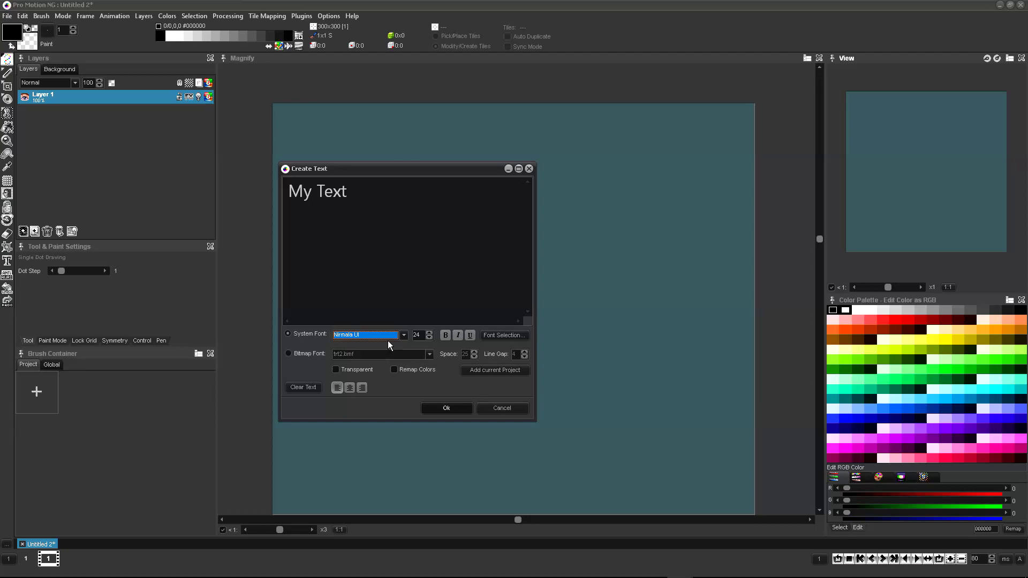
click(388, 338)
scroll(393, 353, up, 1)
click(395, 347)
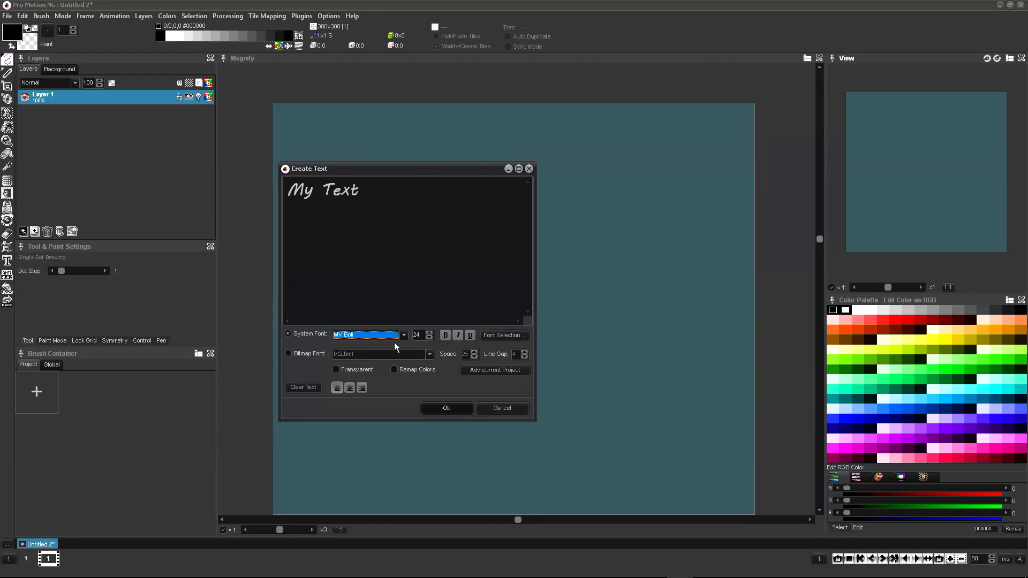
scroll(429, 337, up, 13)
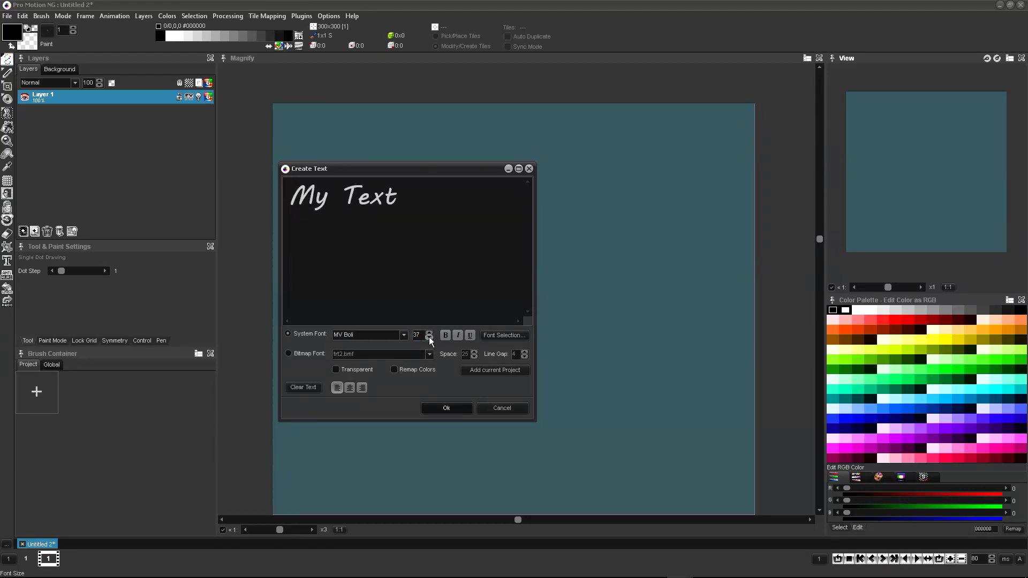
scroll(428, 337, down, 13)
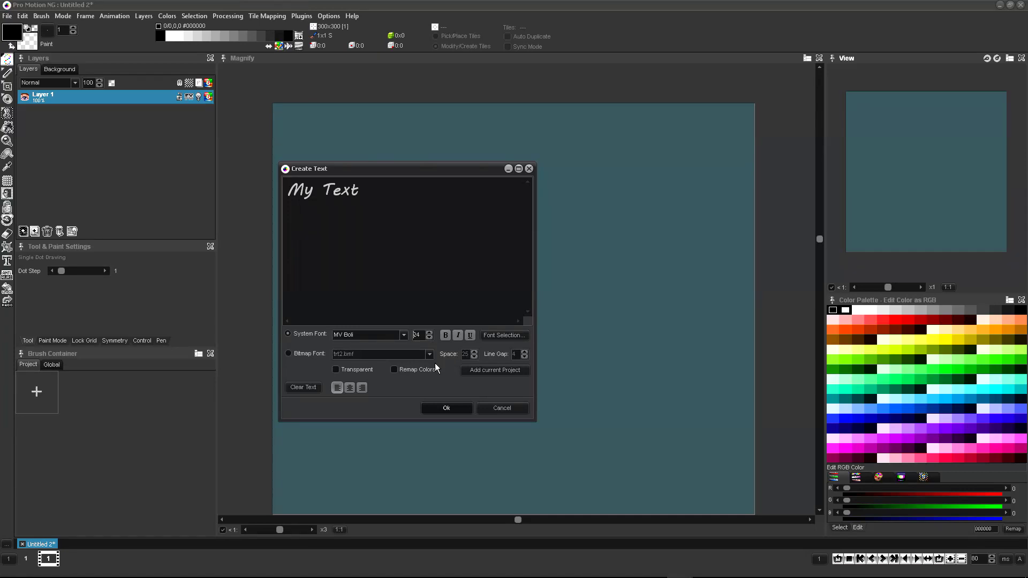
Turn the text into a brush, stamp it near the canvas centre, and pick red.
click(440, 407)
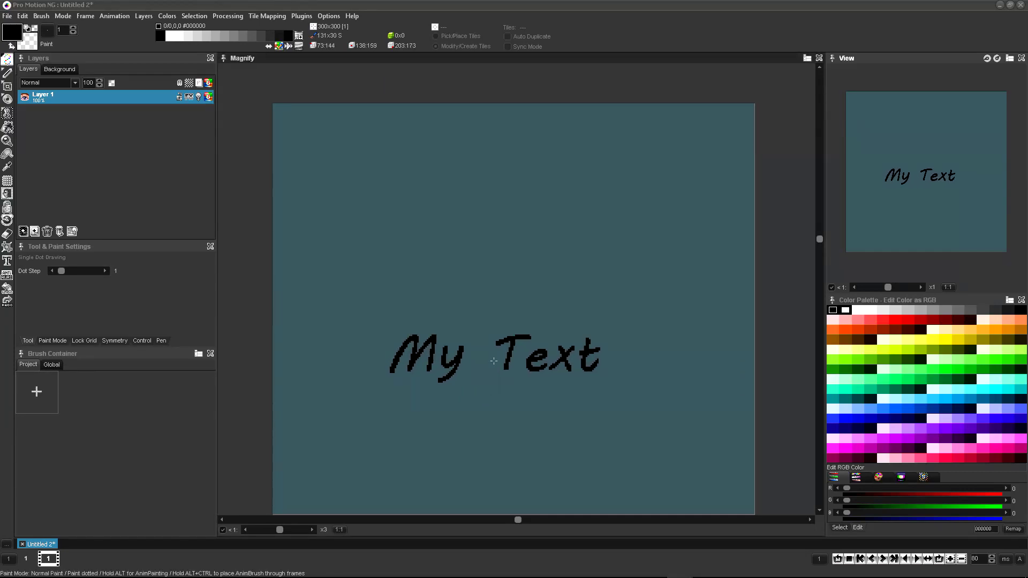
click(507, 296)
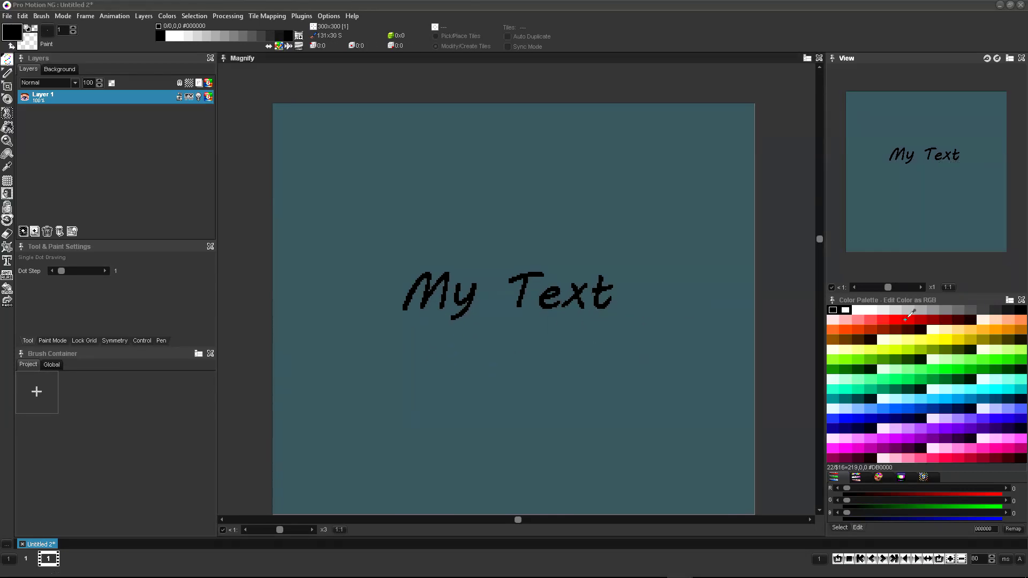
click(899, 320)
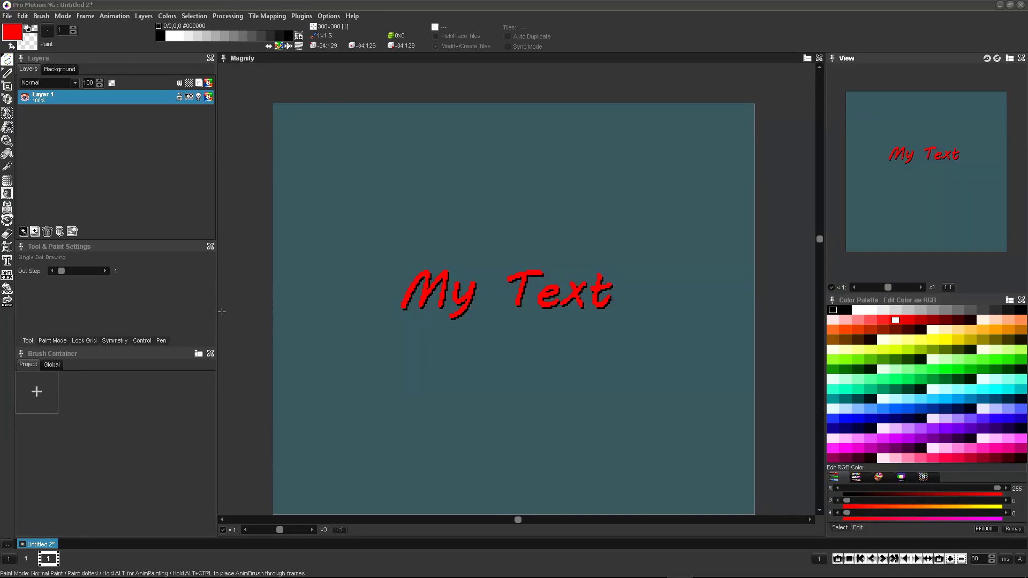
Create a MY TEXT brush in the trt2.bmf bitmap font with letter spacing 26.
click(7, 262)
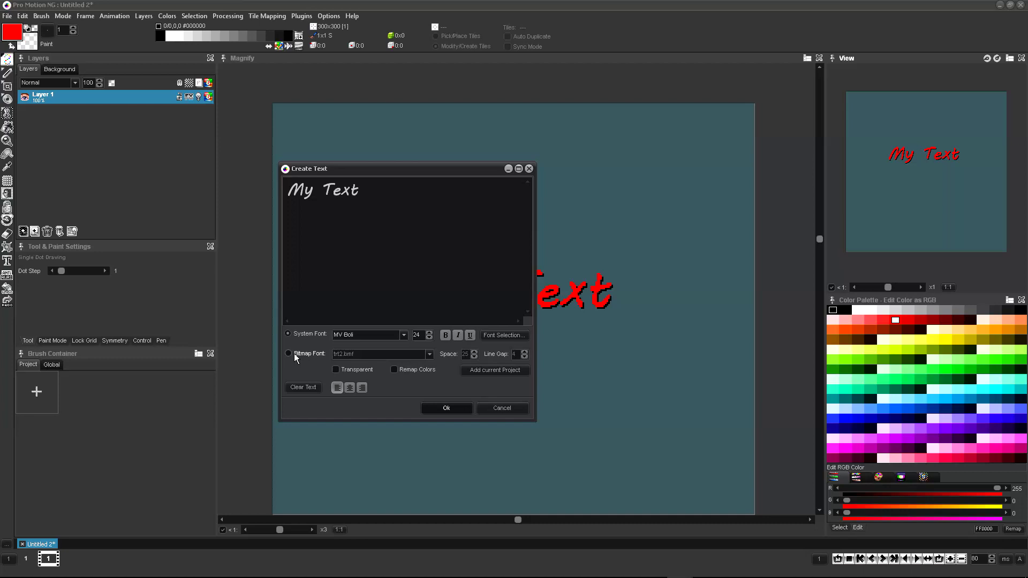
click(294, 354)
click(430, 354)
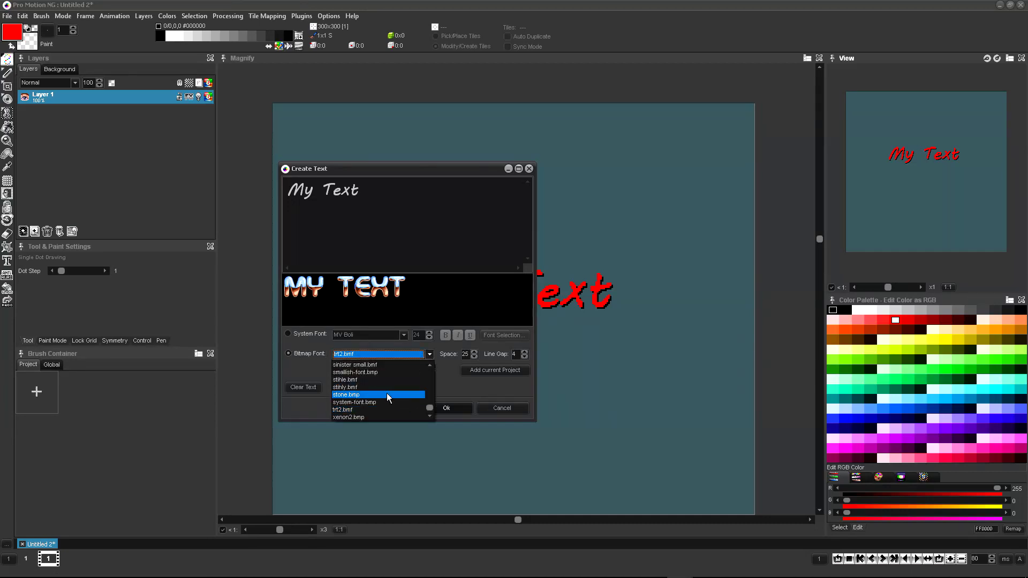
click(377, 417)
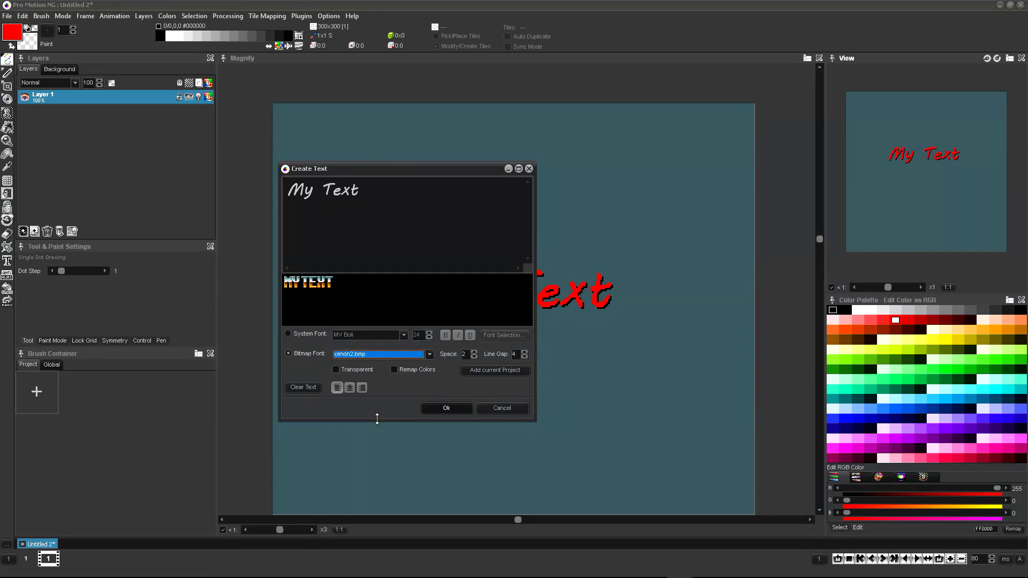
key(Up)
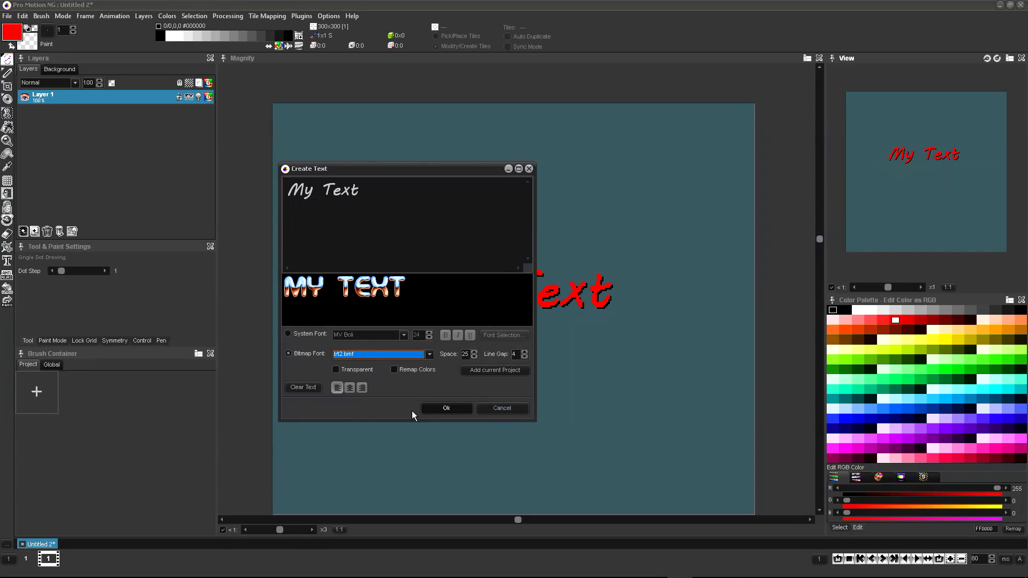
click(474, 357)
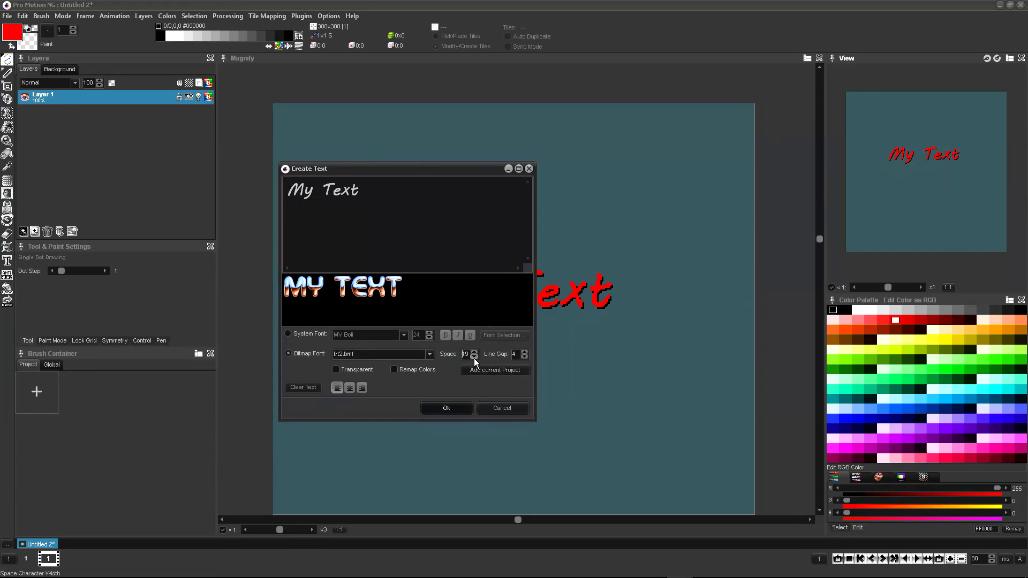
click(476, 352)
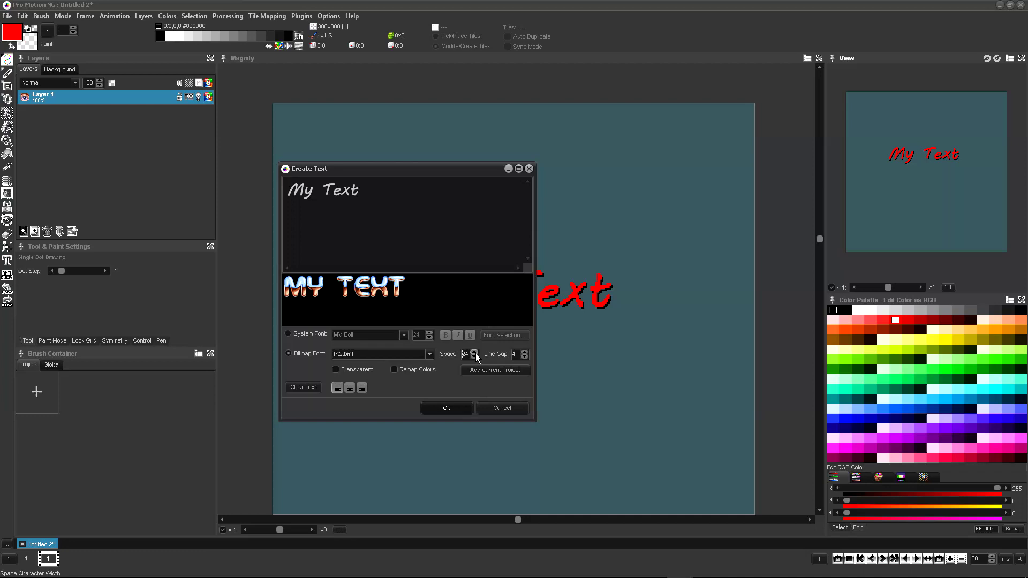
click(454, 408)
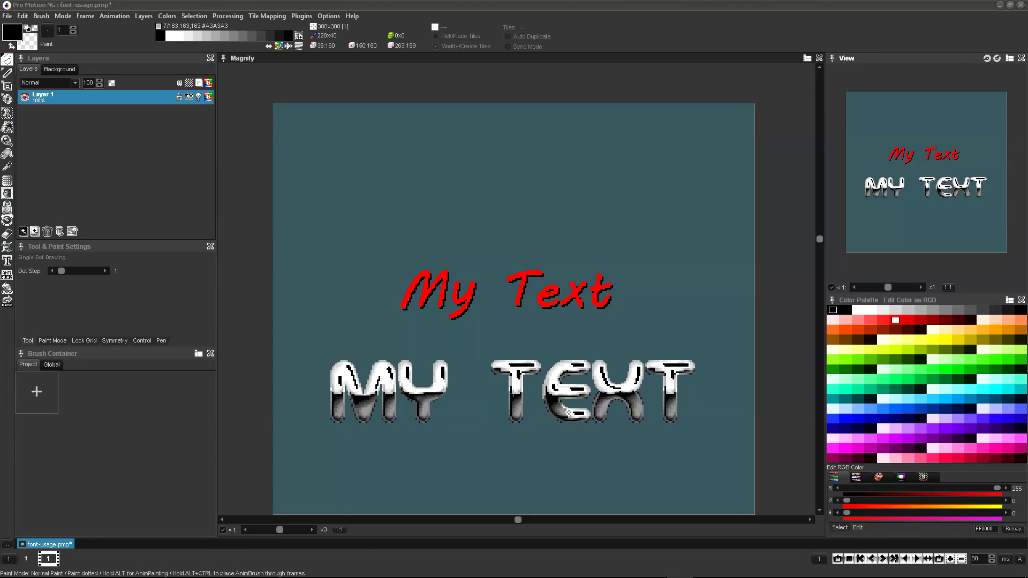
Add Layer 2, apply Get Palette from Brush, then select Layer 1 again.
click(23, 232)
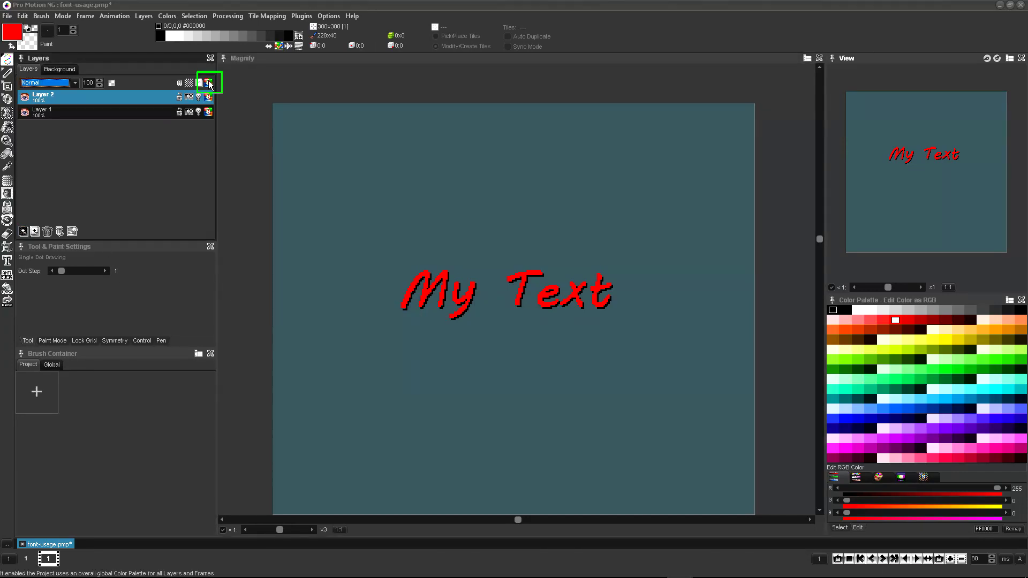
click(170, 15)
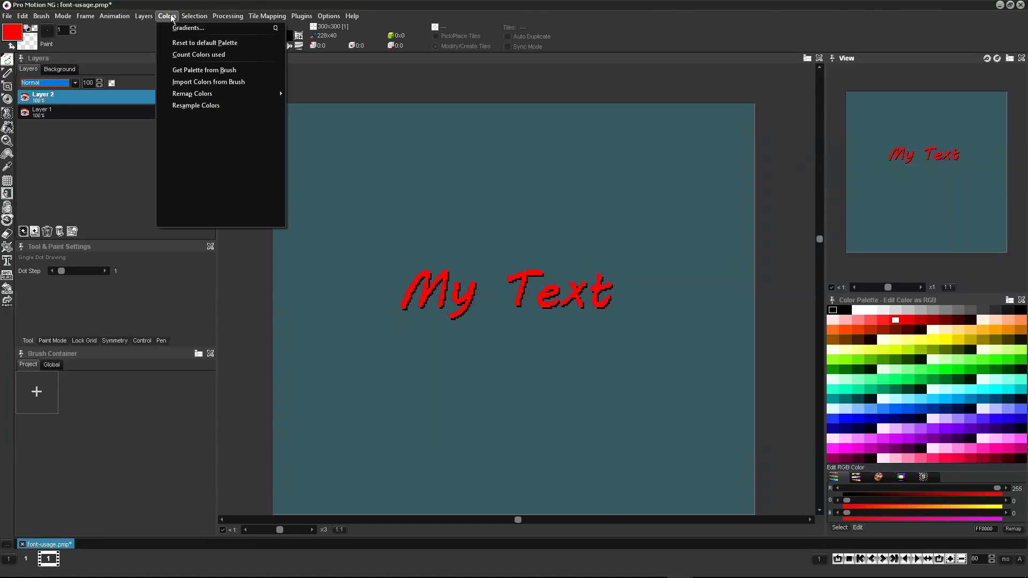
click(195, 72)
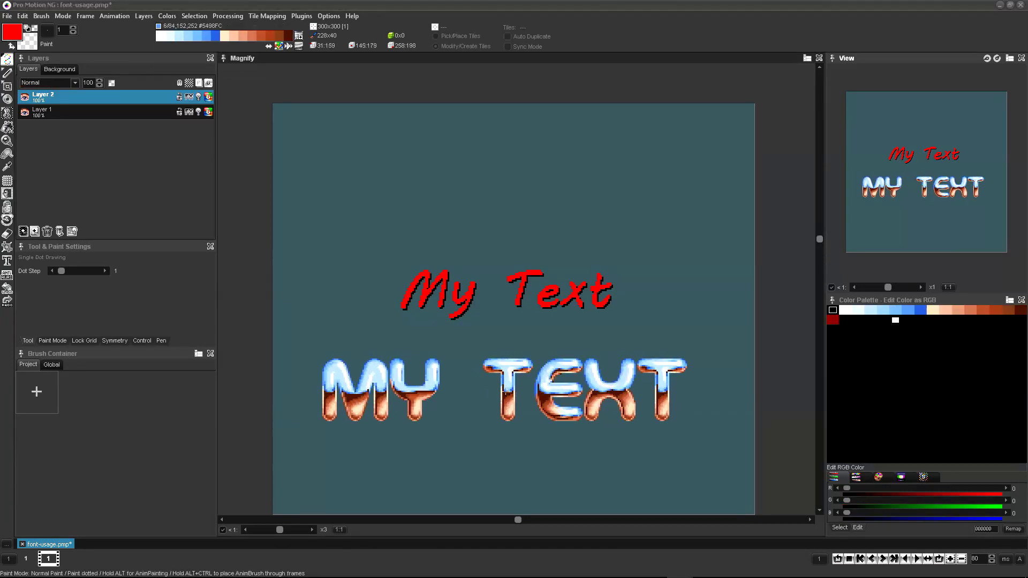
click(41, 110)
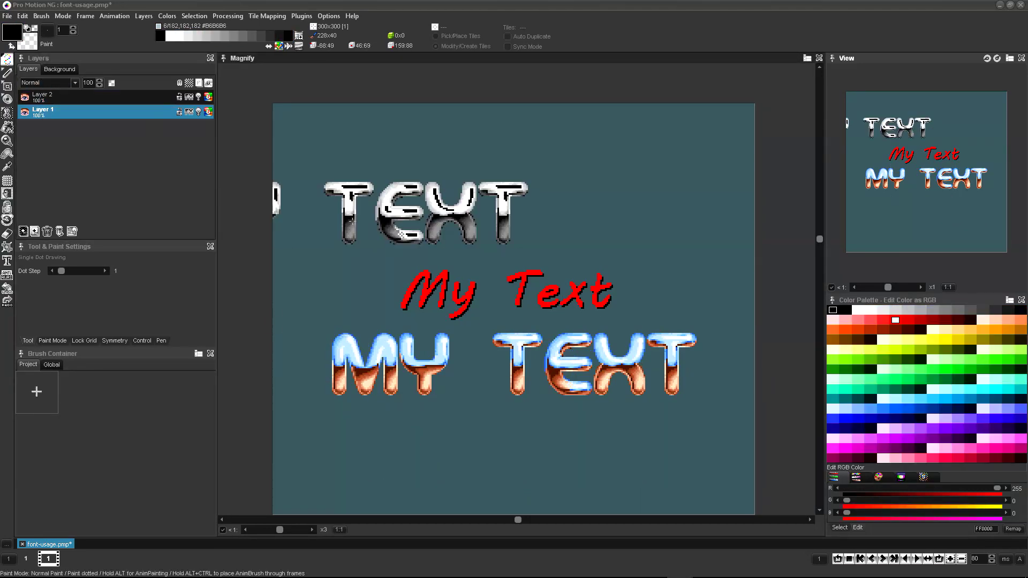
Remap the text brush colours (Best), stamp it below, and re-create it with Remap Colors ticked.
click(166, 15)
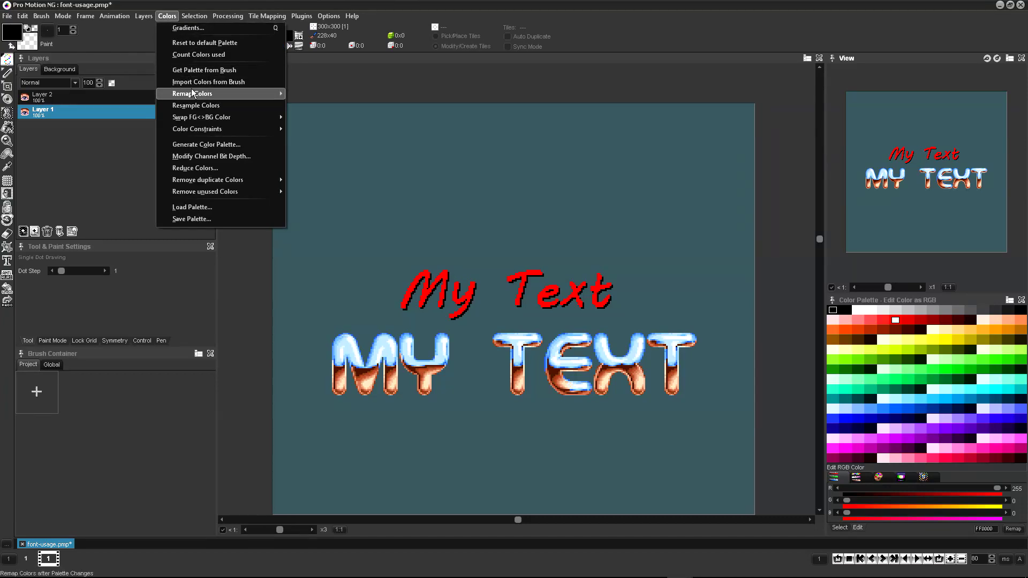
mouse_move(192, 88)
click(322, 118)
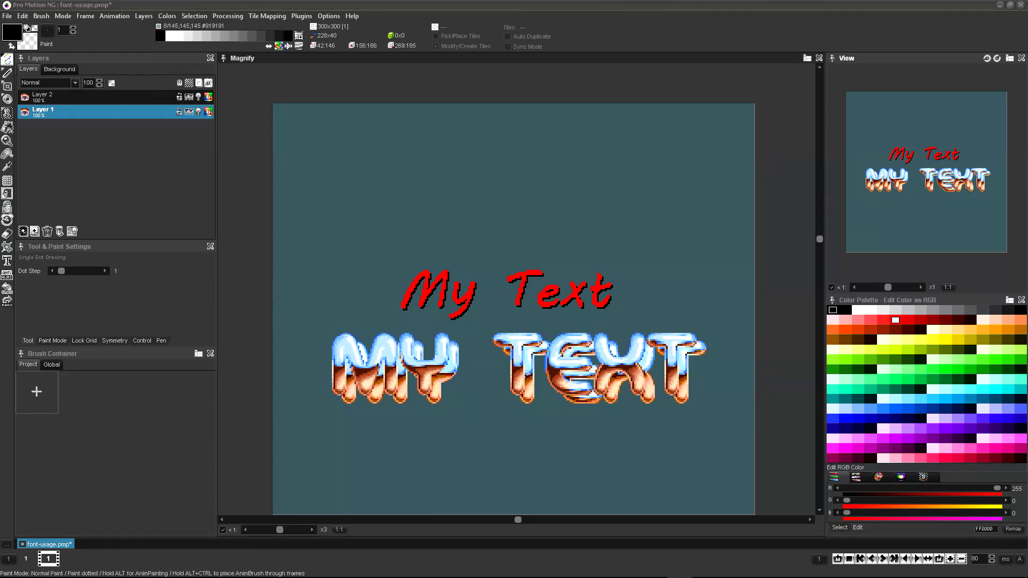
click(508, 448)
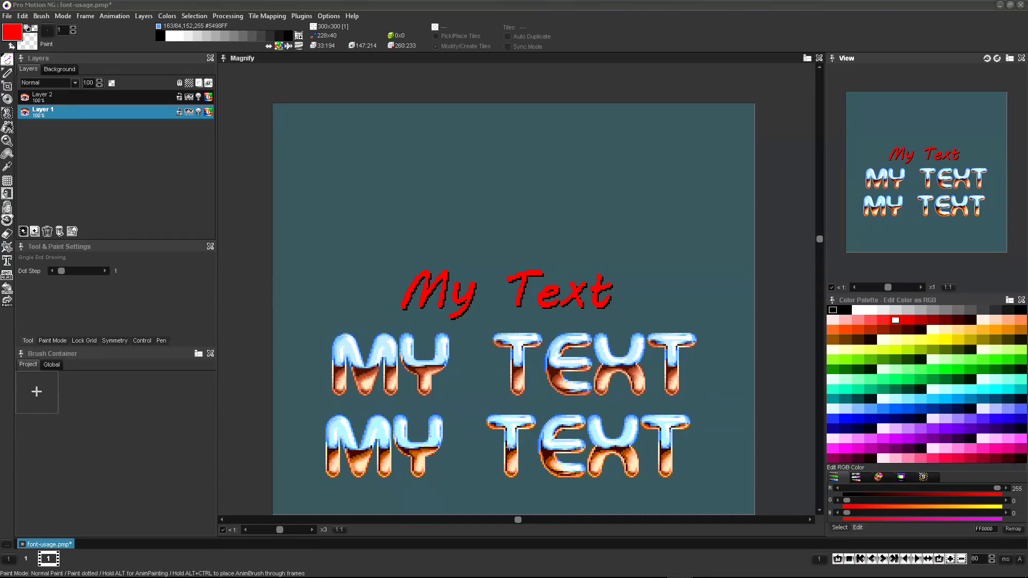
click(7, 261)
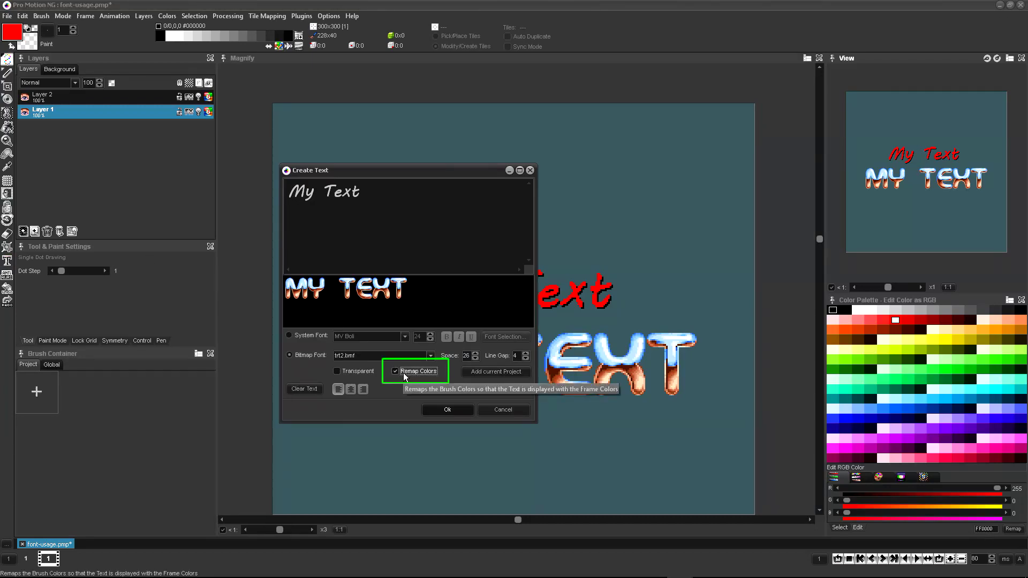
click(442, 410)
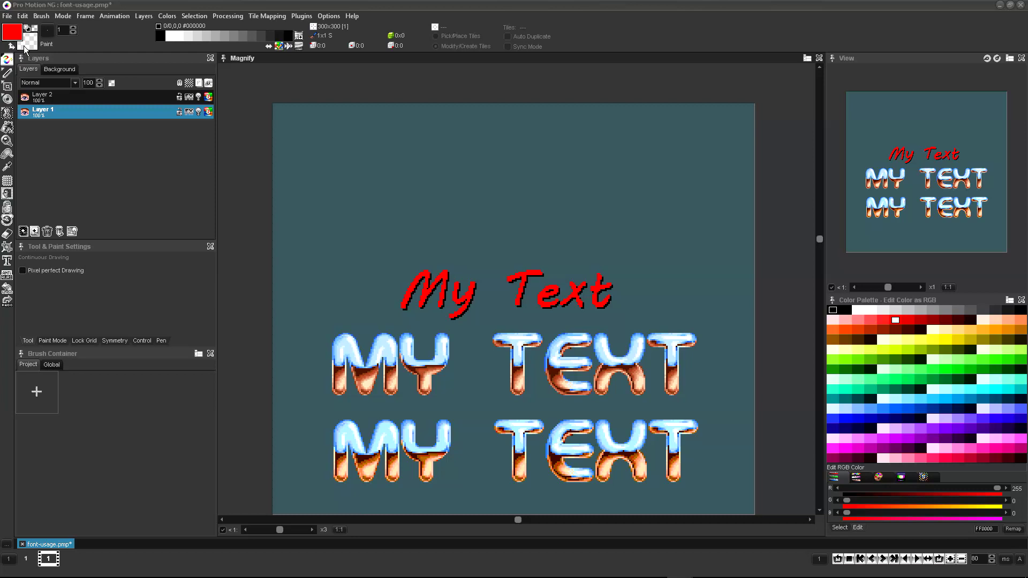
Create a new Bitmap Font project with an 800×40 canvas.
click(8, 16)
mouse_move(78, 29)
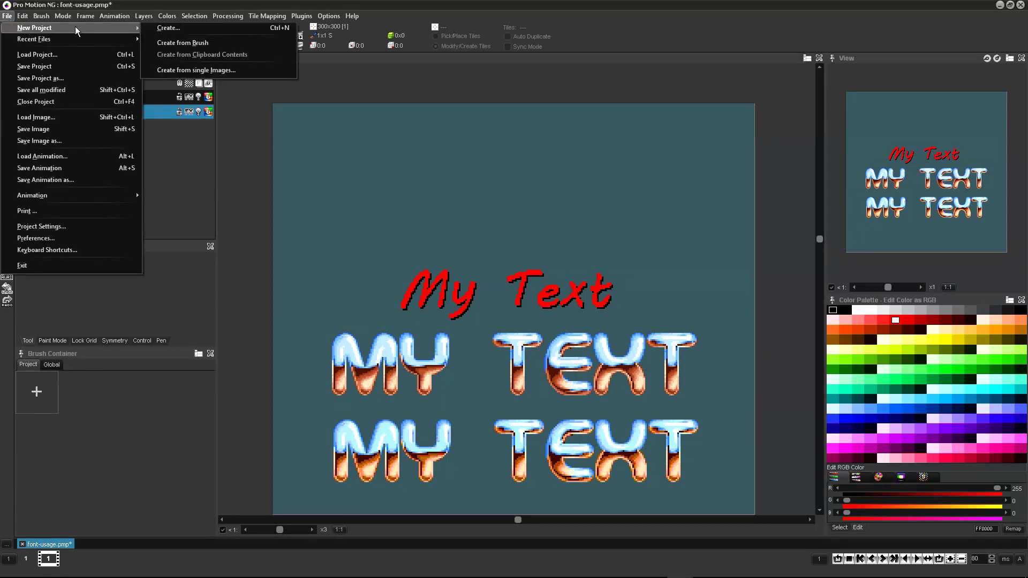
click(162, 27)
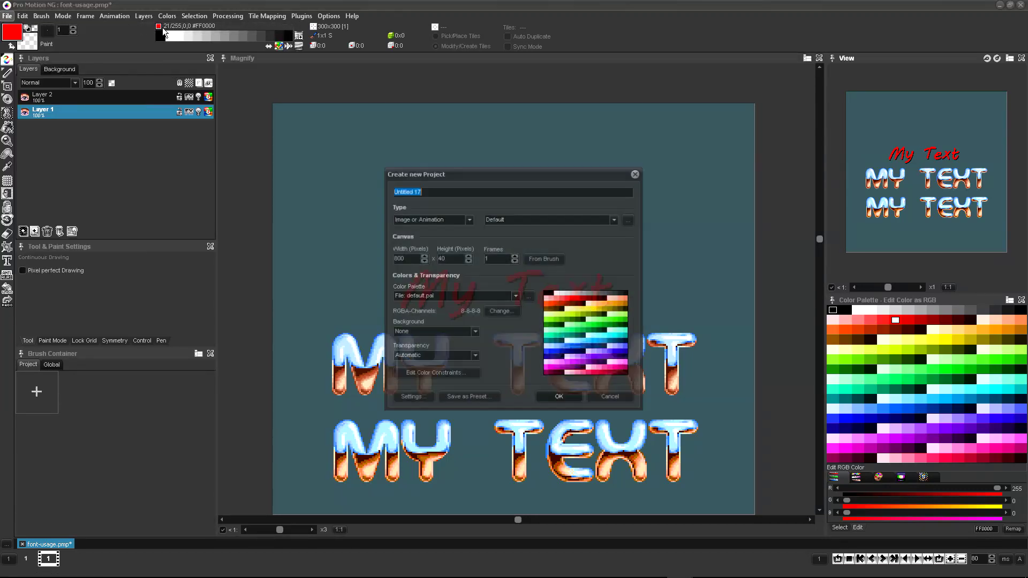
click(470, 219)
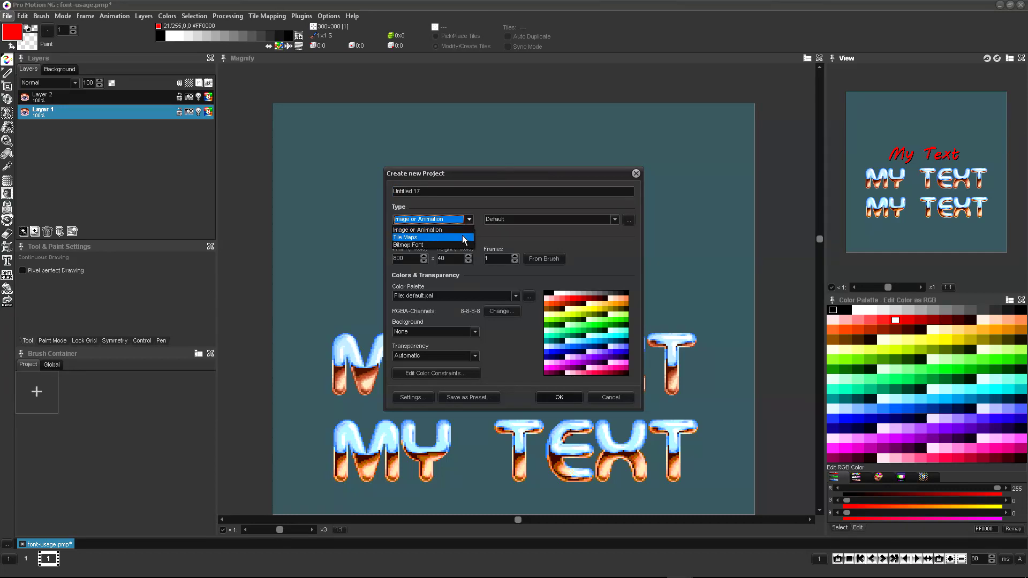
click(462, 245)
click(413, 260)
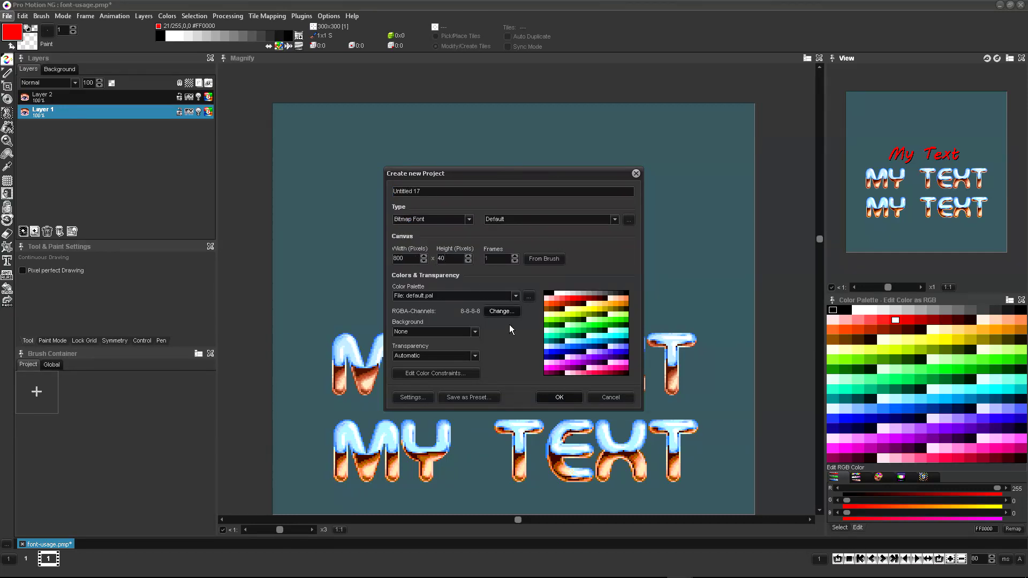
click(559, 398)
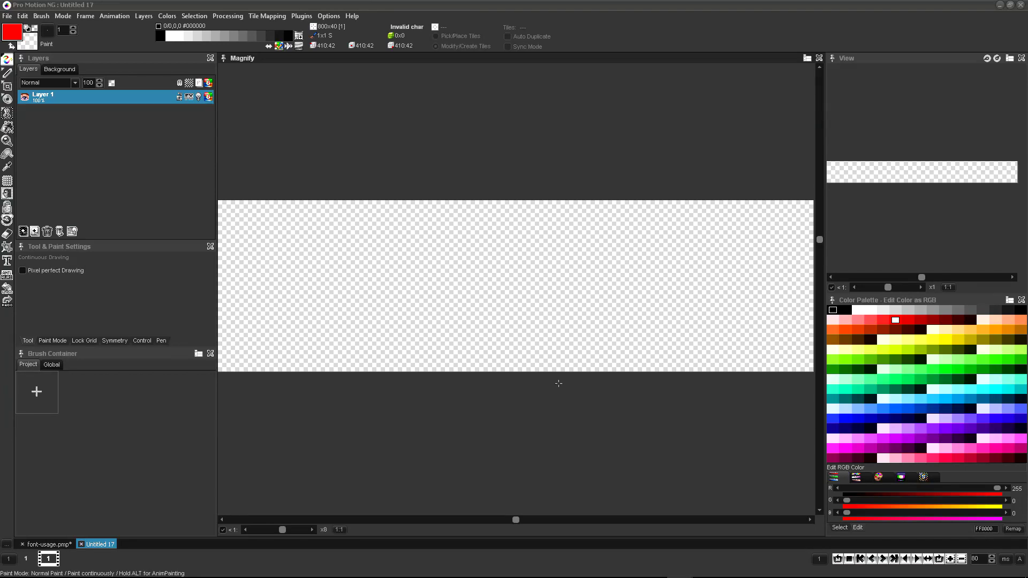
Place red marker pixels at 0:0, 10:0, 18:0 and 25:0 along the top row.
key(Home)
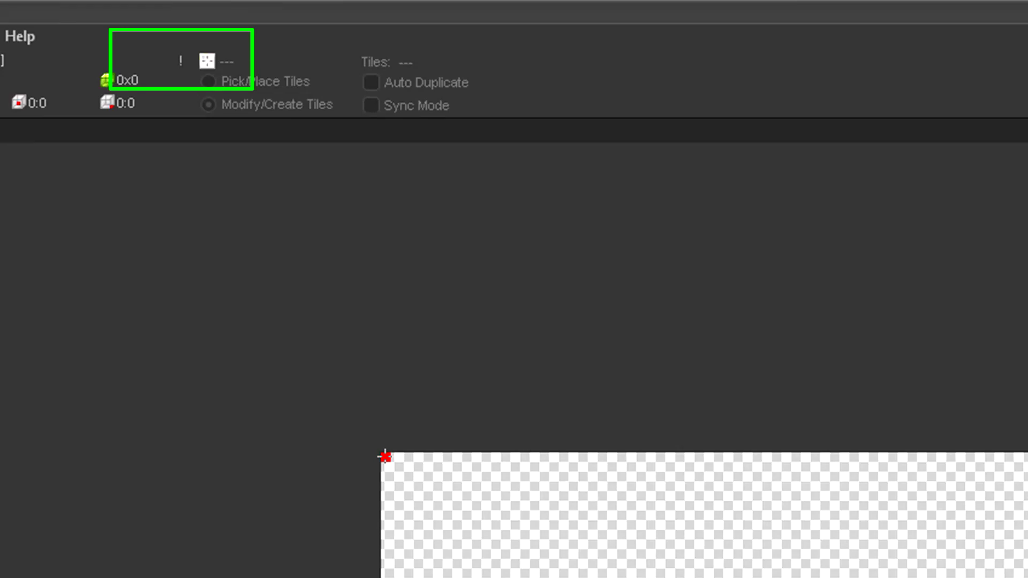
click(385, 456)
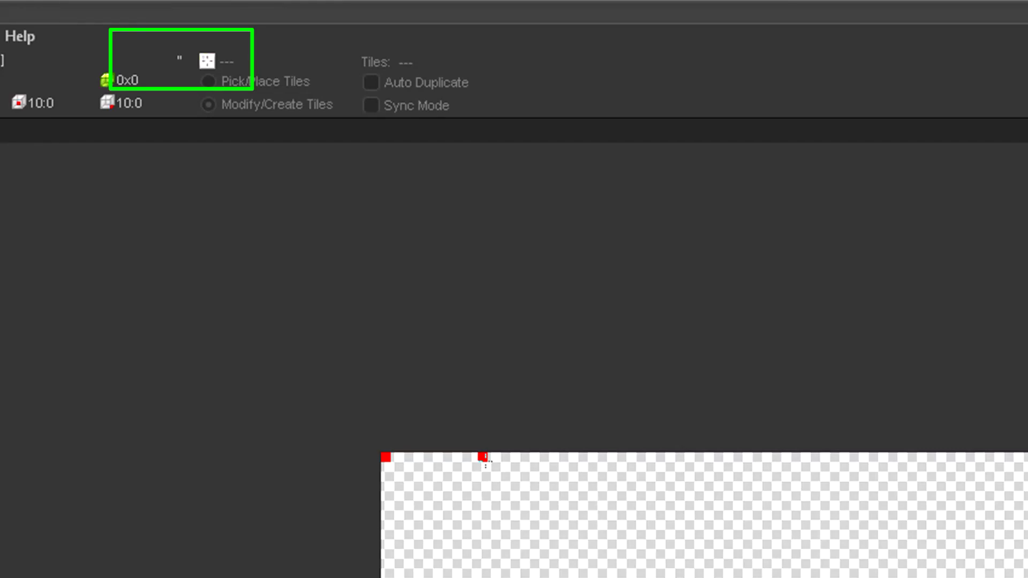
click(484, 458)
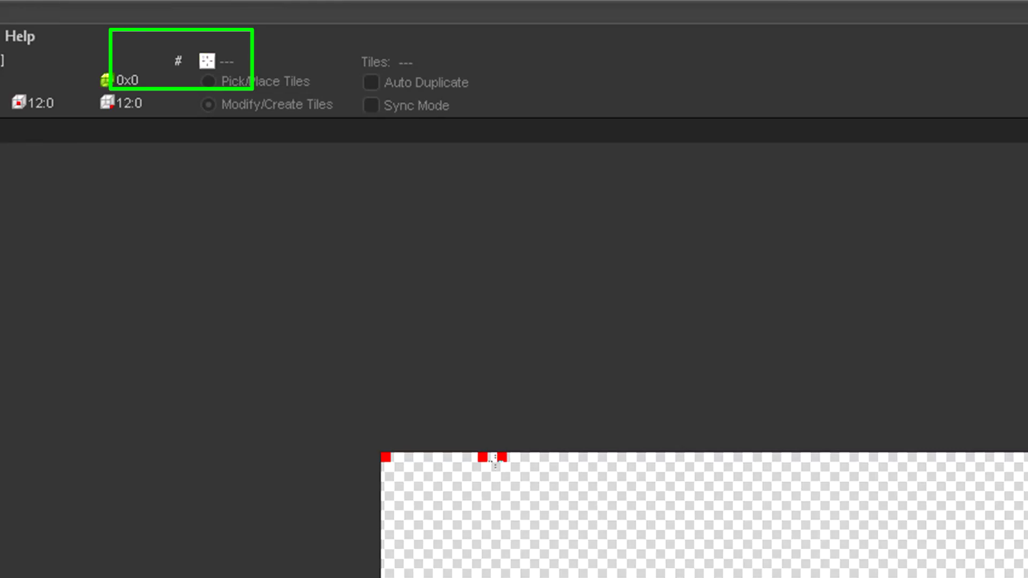
click(560, 457)
click(627, 458)
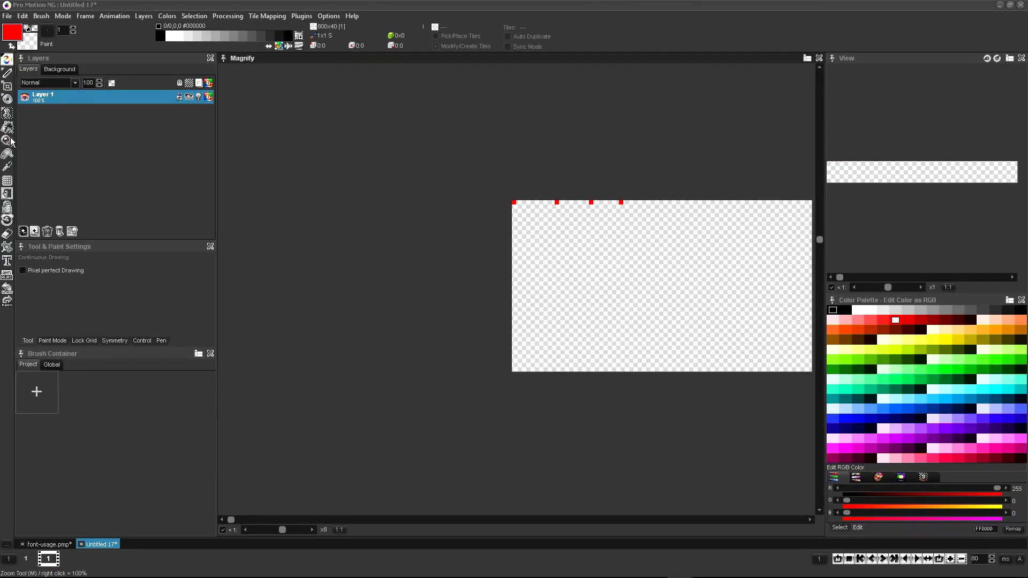
Draw a dotted red line, one dot every 2 pixels, along the top row.
click(7, 73)
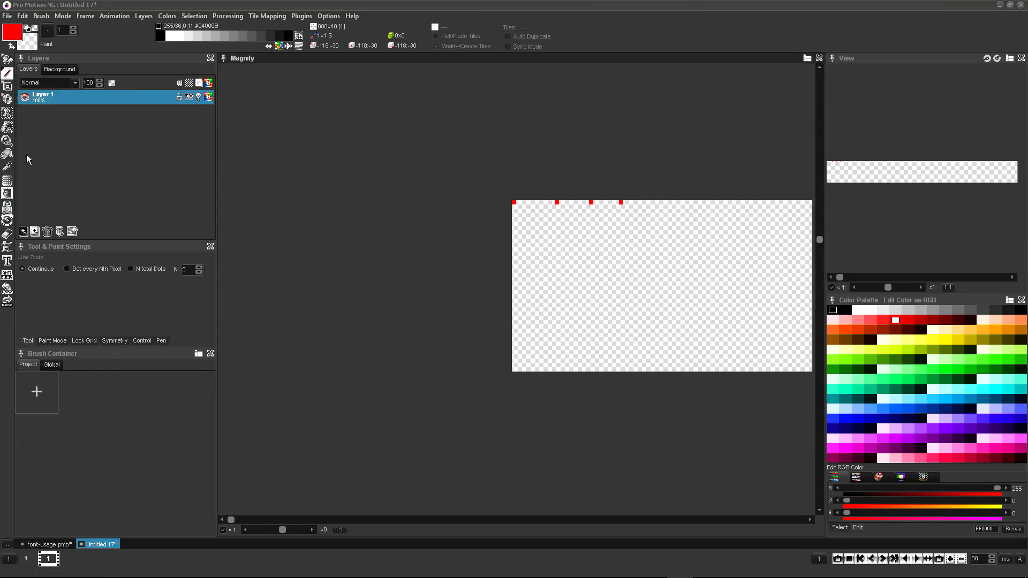
click(67, 269)
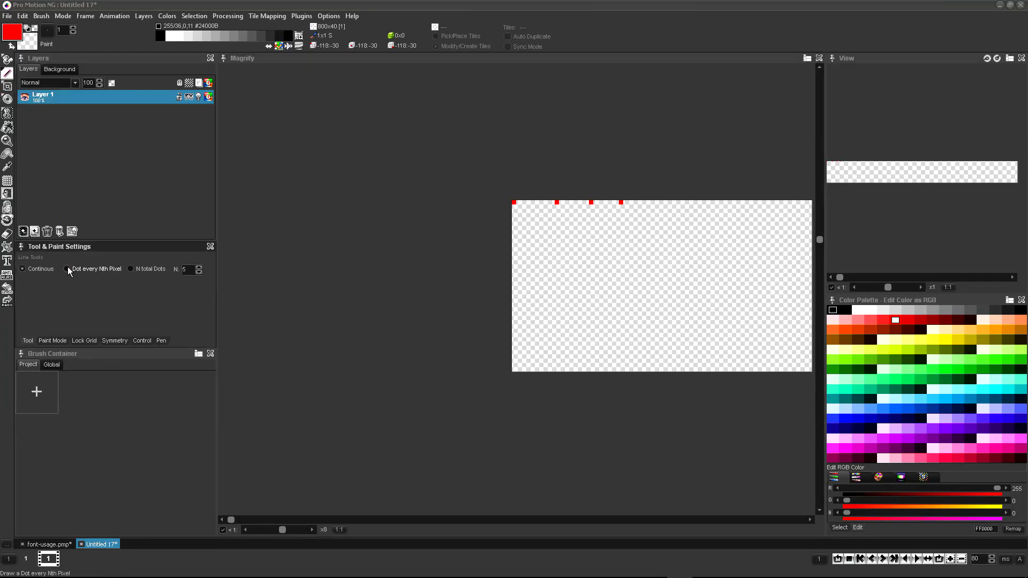
click(197, 273)
click(198, 272)
click(198, 273)
mouse_move(623, 205)
mouse_down()
mouse_move(861, 211)
mouse_move(585, 206)
mouse_up()
key(d)
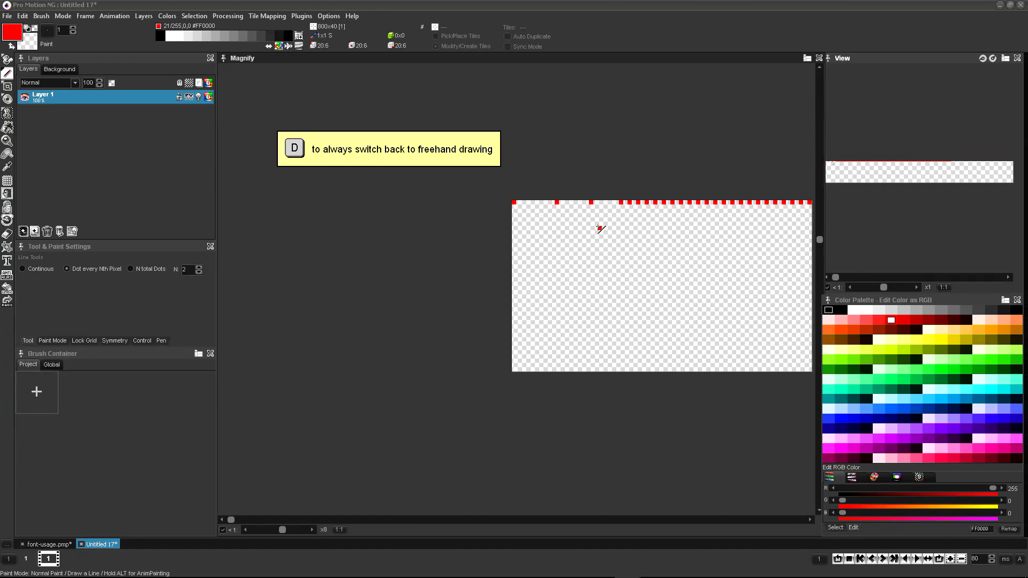
click(613, 224)
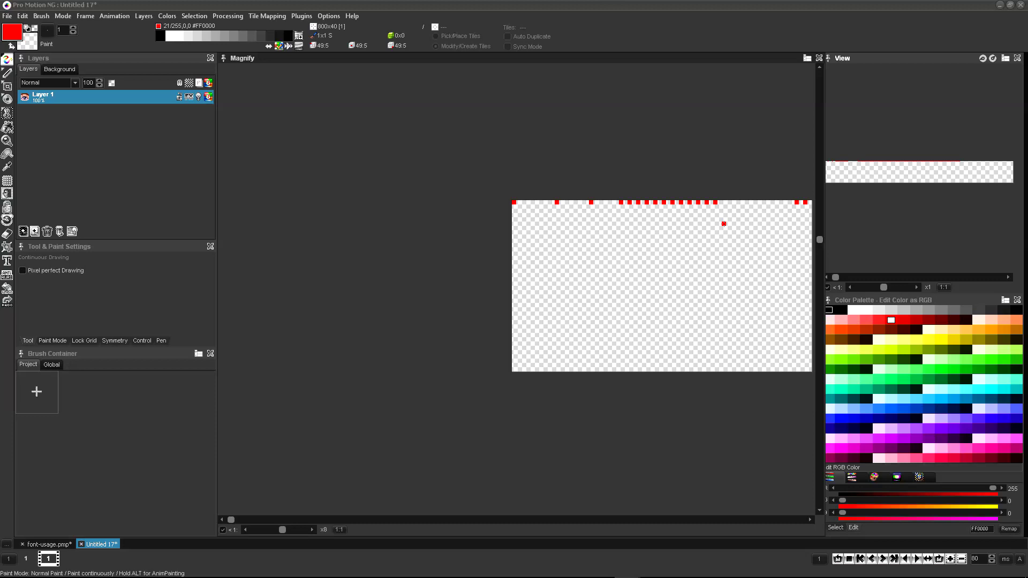
Sketch a red 0, insert empty pixel columns to widen the cell, and draw a red A.
mouse_move(750, 215)
mouse_down()
mouse_move(745, 271)
mouse_move(749, 215)
mouse_up()
scroll(742, 215, right, 5)
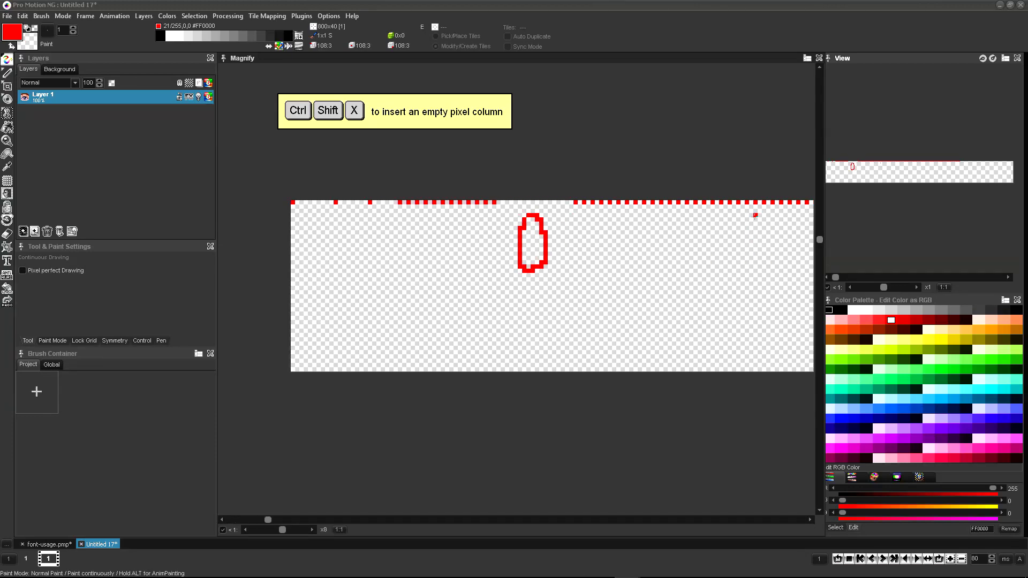
key(ctrl+shift+x)
key(ctrl+shift+x)
key(ctrl+shift+x)
key(ctrl+shift+x)
key(ctrl+shift+x)
key(ctrl+shift+x)
key(ctrl+shift+x)
key(ctrl+shift+x)
key(ctrl+shift+x)
key(ctrl+shift+x)
key(ctrl+shift+x)
key(ctrl+shift+x)
key(ctrl+shift+x)
key(ctrl+shift+x)
key(ctrl+shift+x)
key(ctrl+shift+x)
key(ctrl+shift+x)
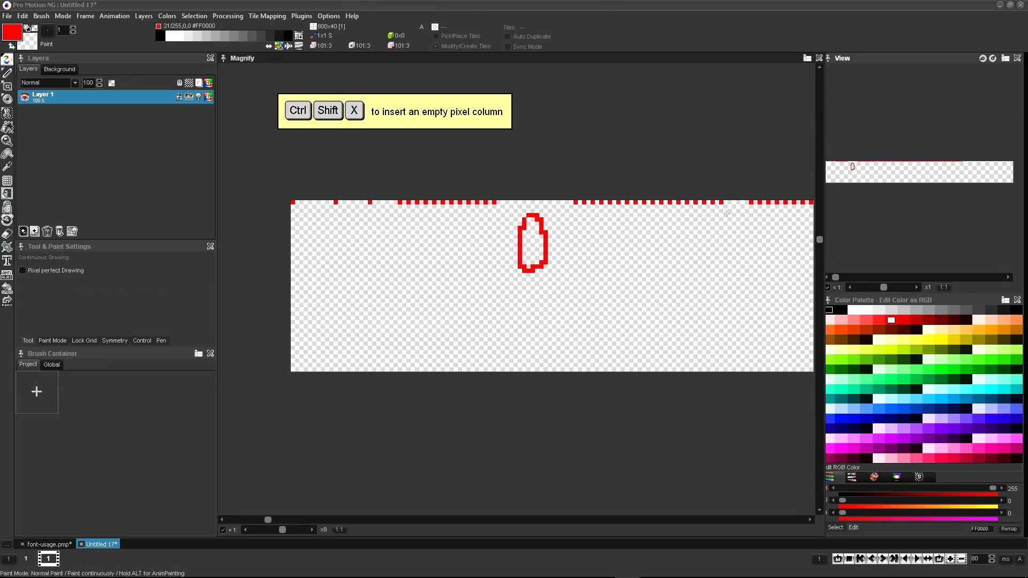
mouse_move(751, 212)
mouse_down()
mouse_move(735, 271)
mouse_move(776, 272)
mouse_up()
drag(745, 242, 767, 241)
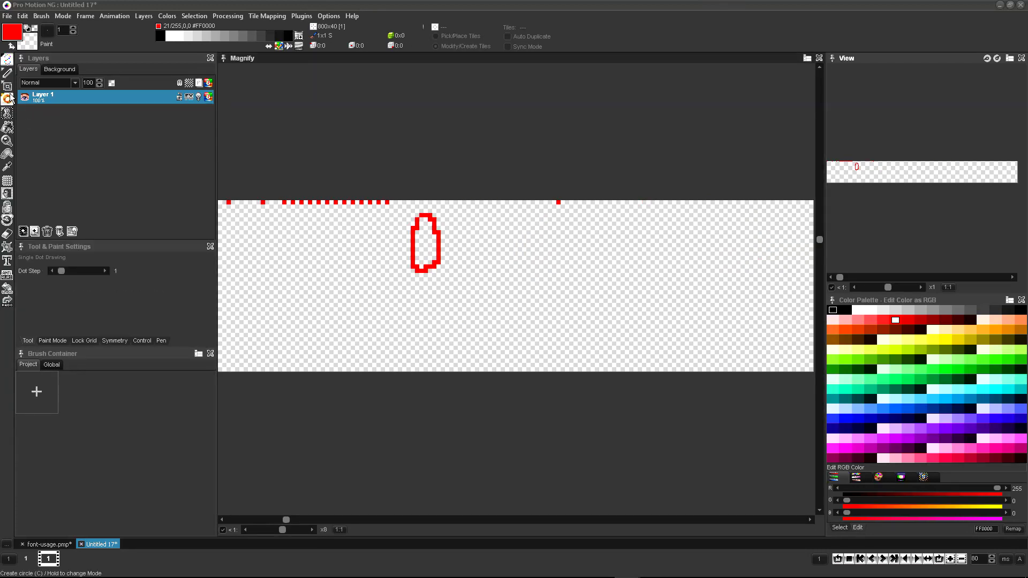
Set up the Box tool with brush size 2 and dark grey 484848.
click(7, 89)
click(73, 27)
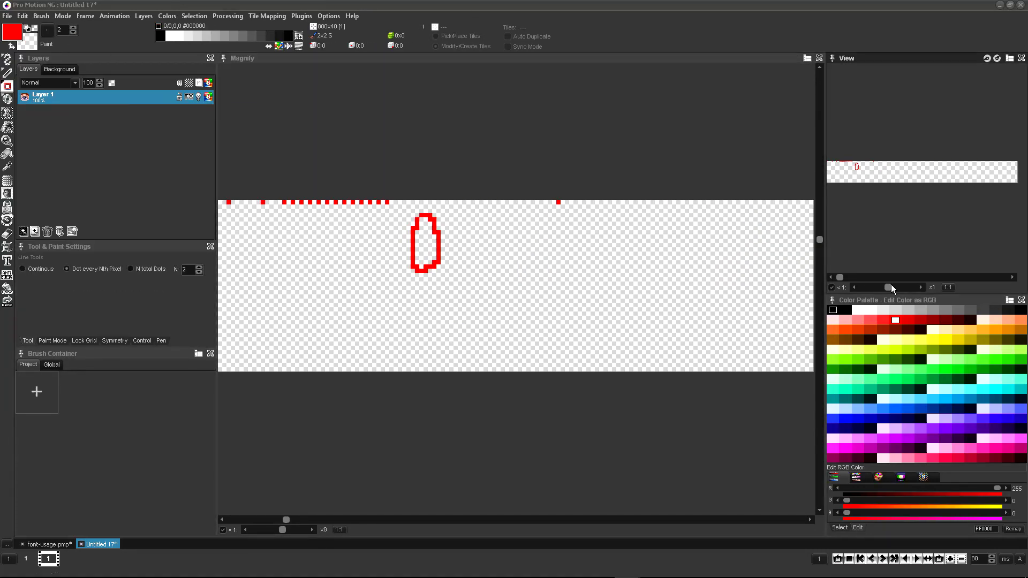
click(983, 310)
Draw the dark grey key outline and erase pixels to notch its top-left corner.
mouse_move(392, 208)
mouse_down()
mouse_move(525, 311)
mouse_move(535, 350)
mouse_up()
key(d)
mouse_move(392, 207)
mouse_down()
mouse_move(391, 219)
mouse_move(405, 207)
mouse_move(447, 275)
mouse_up()
key(b)
key(.)
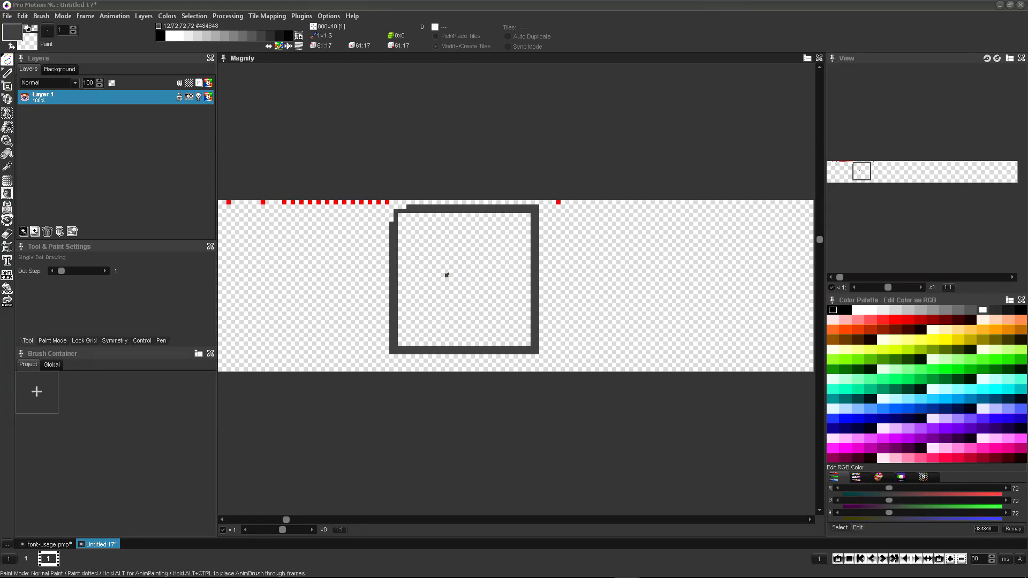
Fill the key's inside with light grey C8C8C8 and pick up the border grey.
click(897, 310)
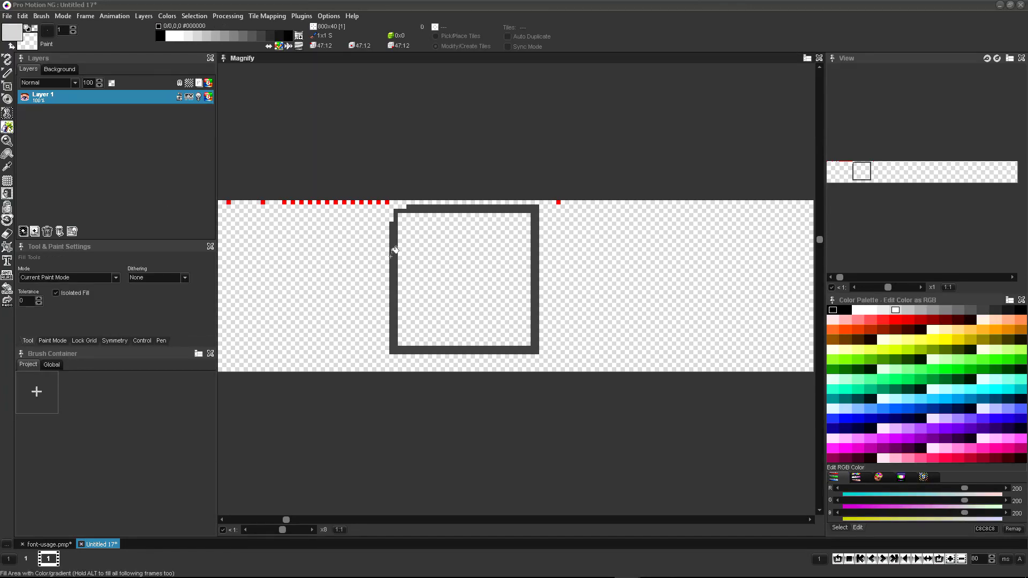
click(479, 276)
key(d)
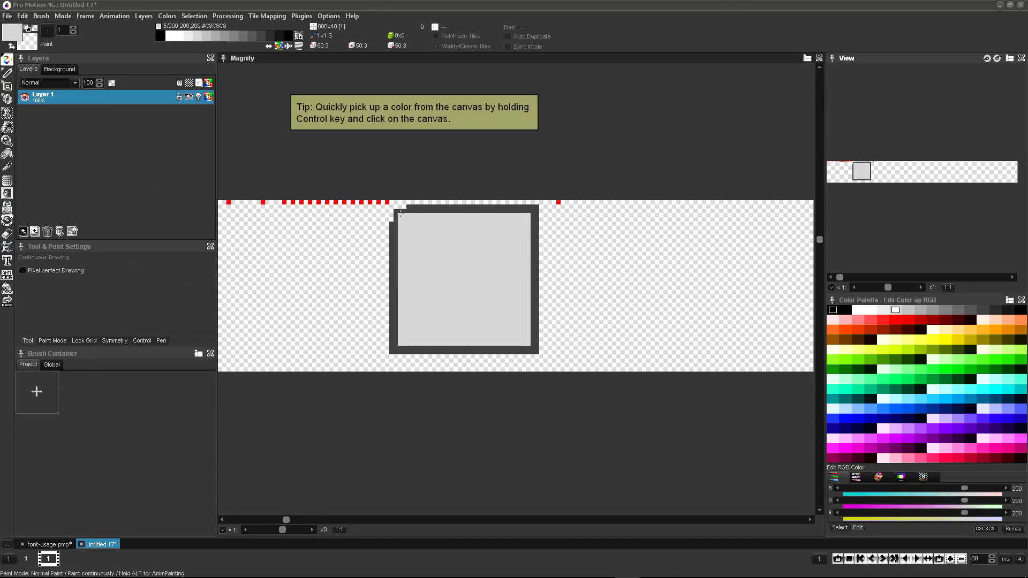
ctrl+click(398, 217)
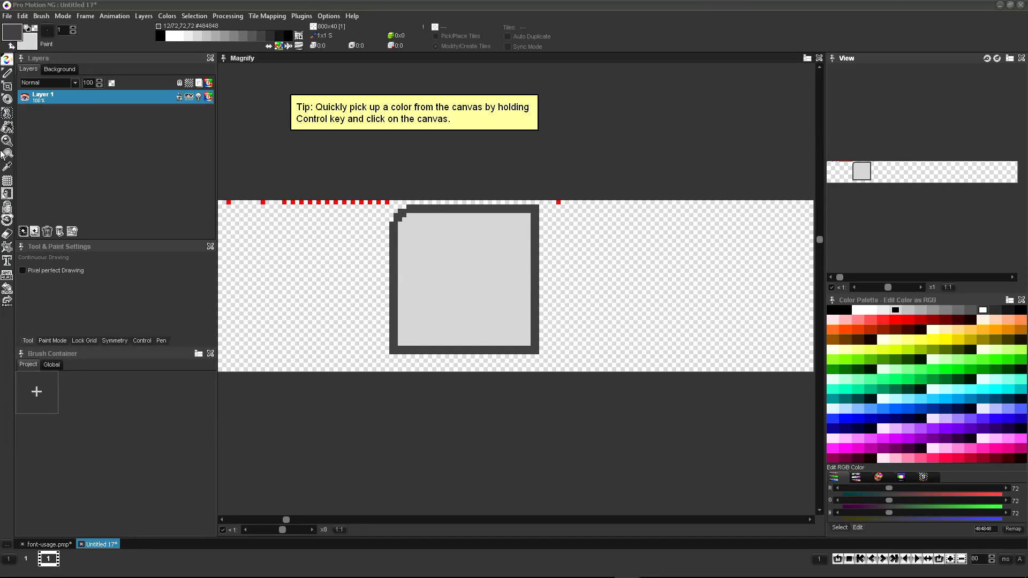
click(7, 114)
Set brush transparency to Auto and pick up the rounded top-left corner as a brush.
click(138, 280)
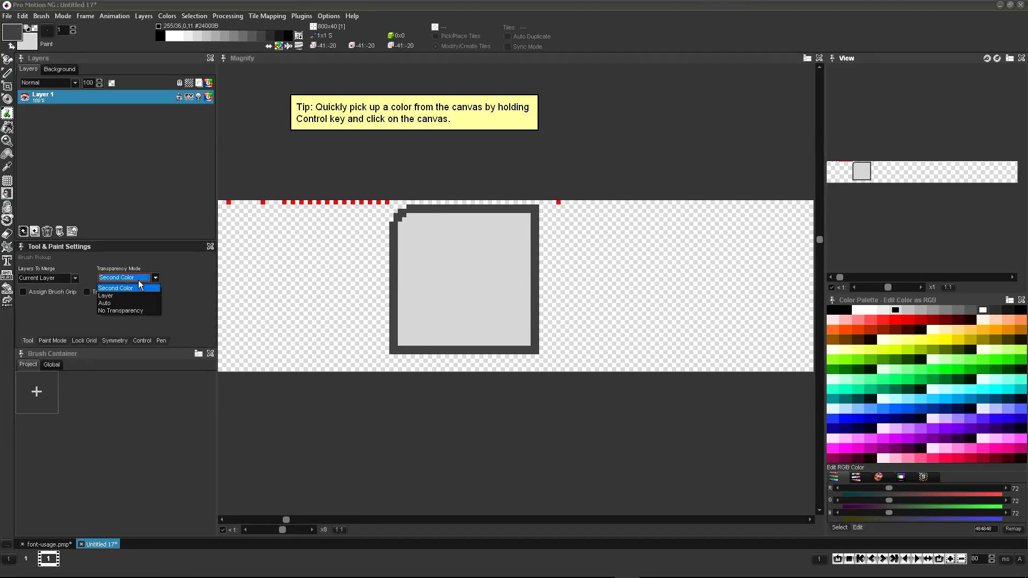
click(136, 300)
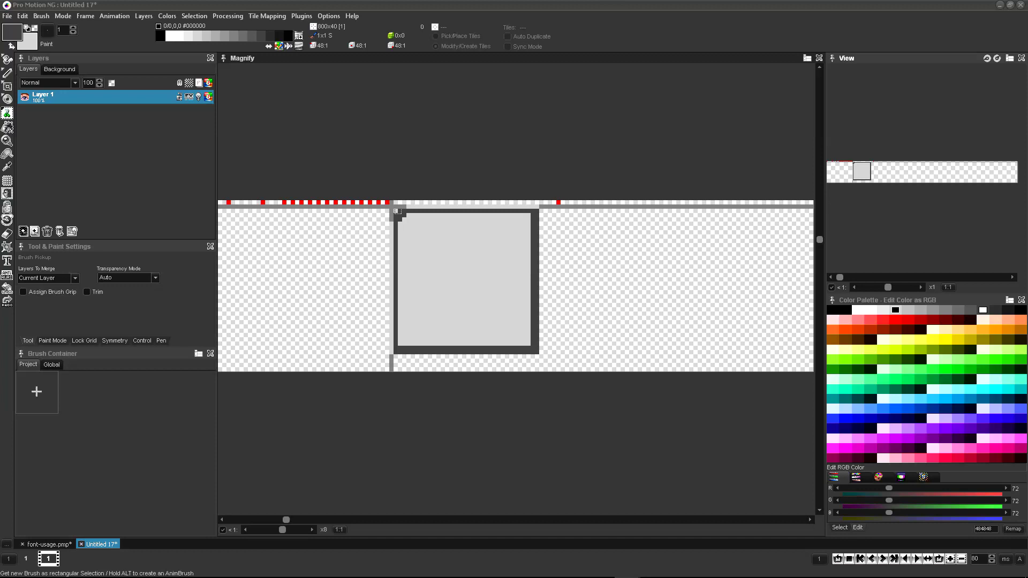
drag(395, 214, 421, 242)
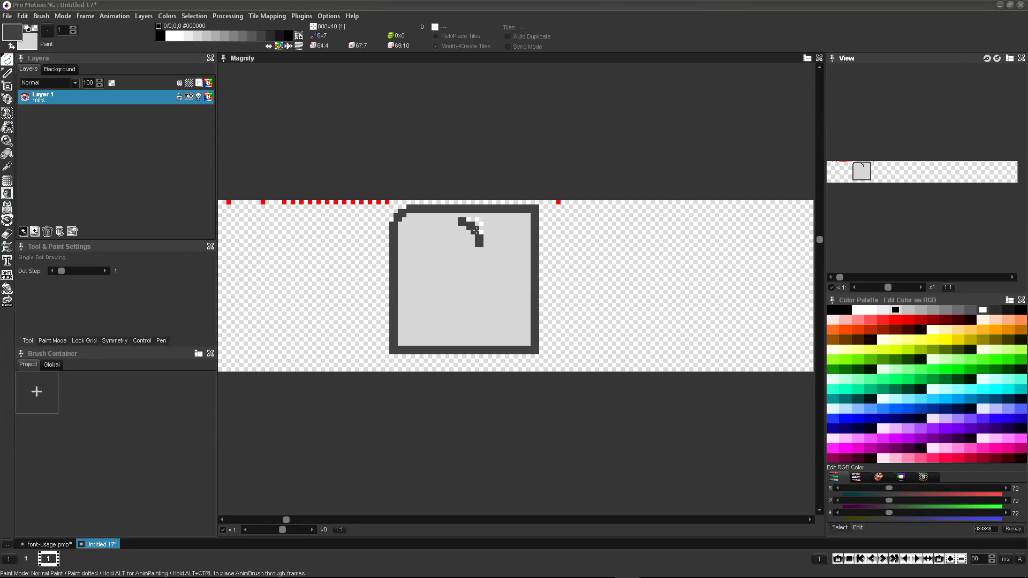
Mirror the corner brush and stamp it on the top-right, bottom-right and bottom-left corners.
key(x)
click(524, 218)
key(y)
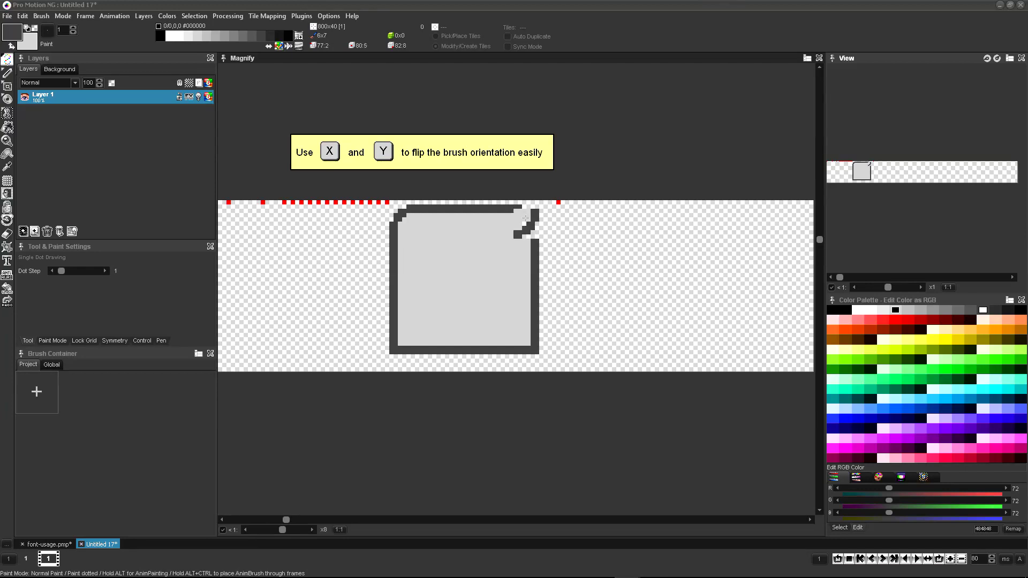
click(525, 337)
key(x)
click(404, 339)
Reset the brush and pick up the whole rounded key as a brush.
key(period)
key(b)
drag(396, 212, 537, 352)
Turn the picked-up key brush into a single solid #232323 colour.
click(41, 15)
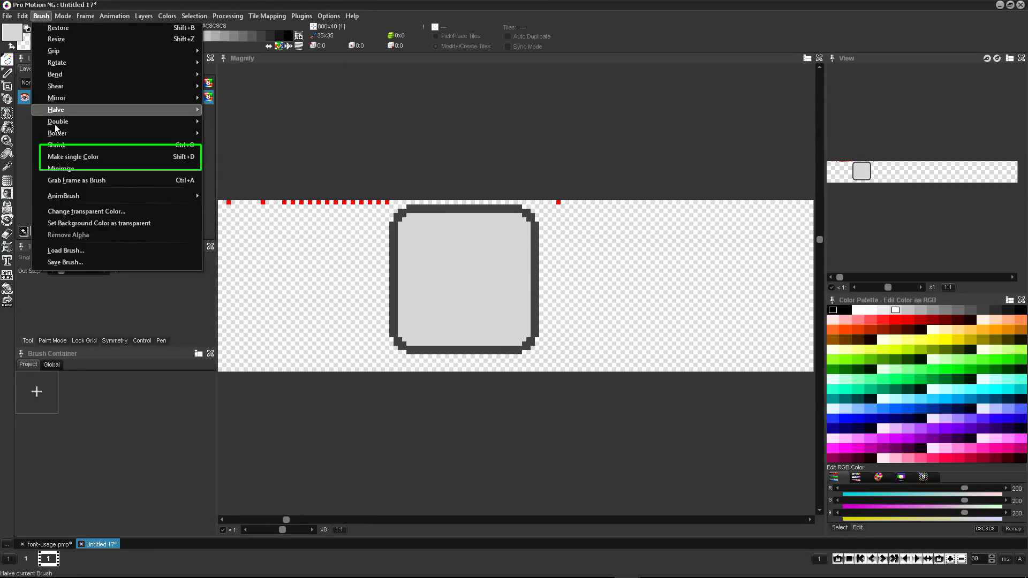
click(64, 159)
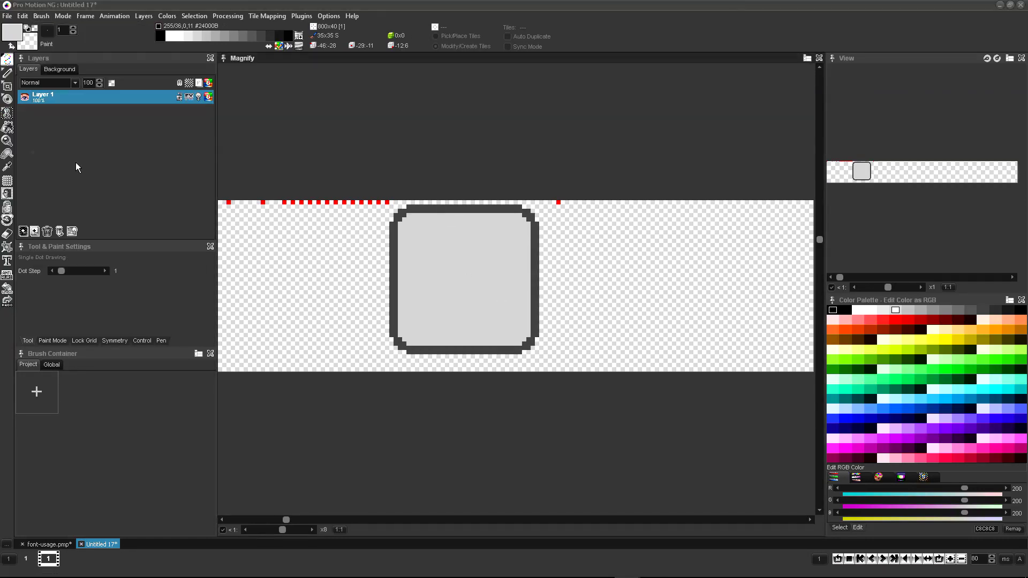
click(1008, 310)
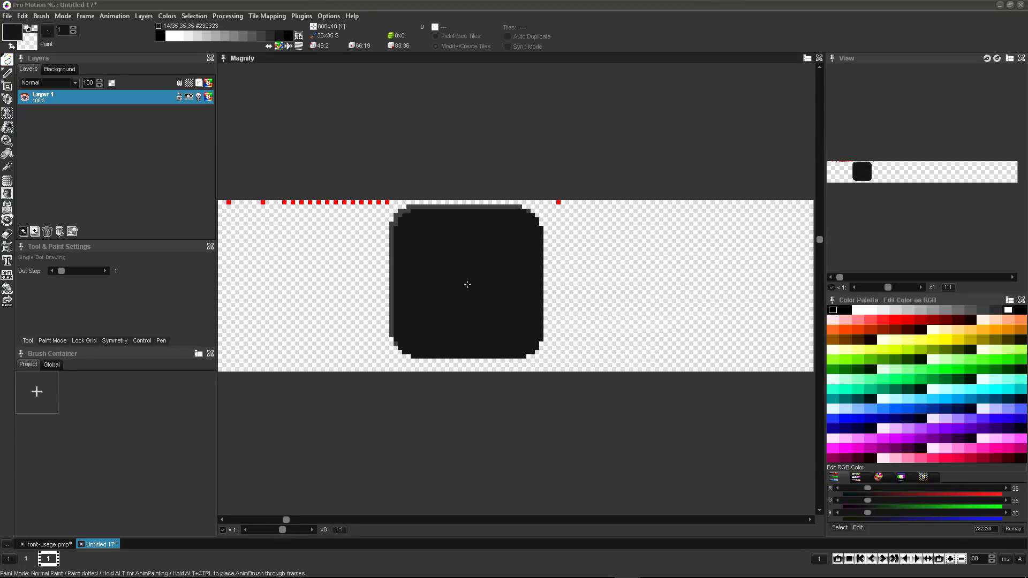
Select the key's non-transparent pixels, invert the selection, and stamp the dark shape offset as shadow.
click(194, 16)
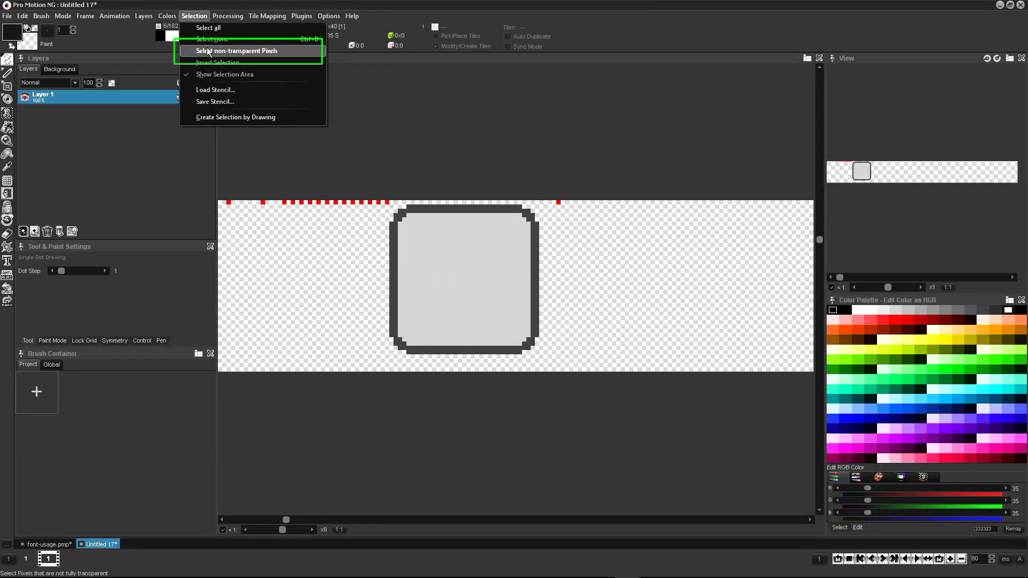
click(207, 51)
click(201, 16)
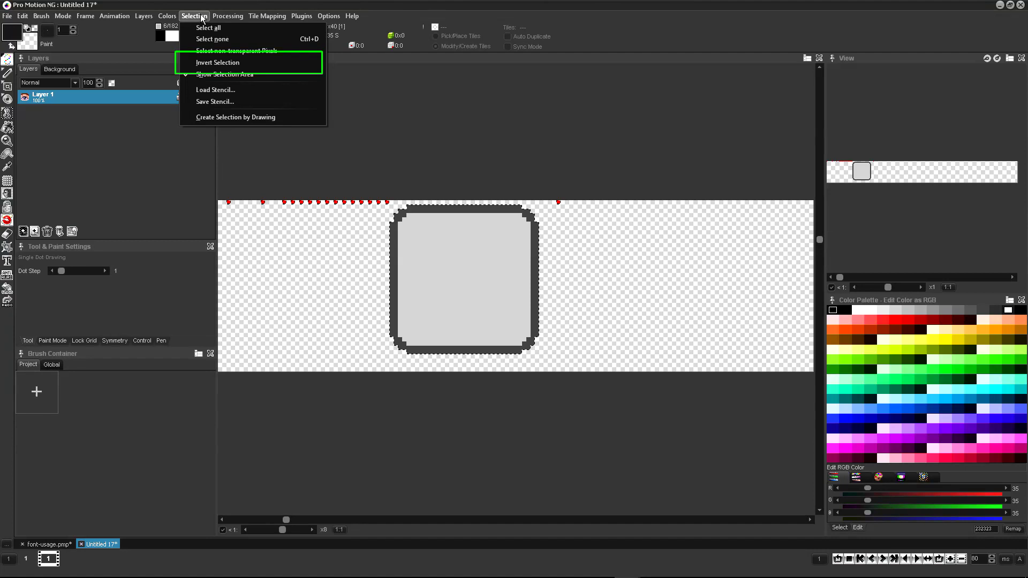
click(217, 63)
click(473, 286)
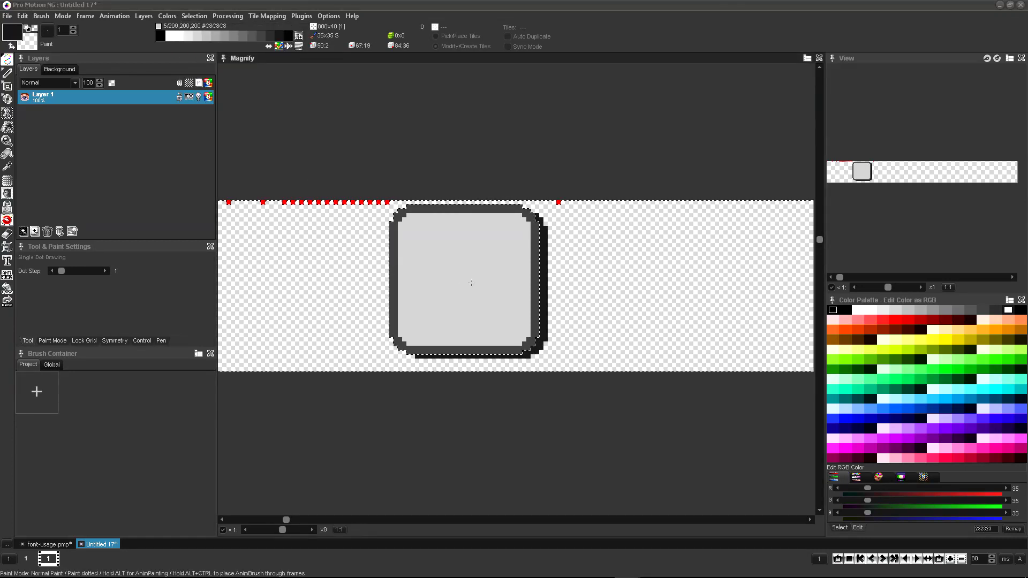
Return to a one-pixel freehand brush and clear the selection.
key(d)
key(period)
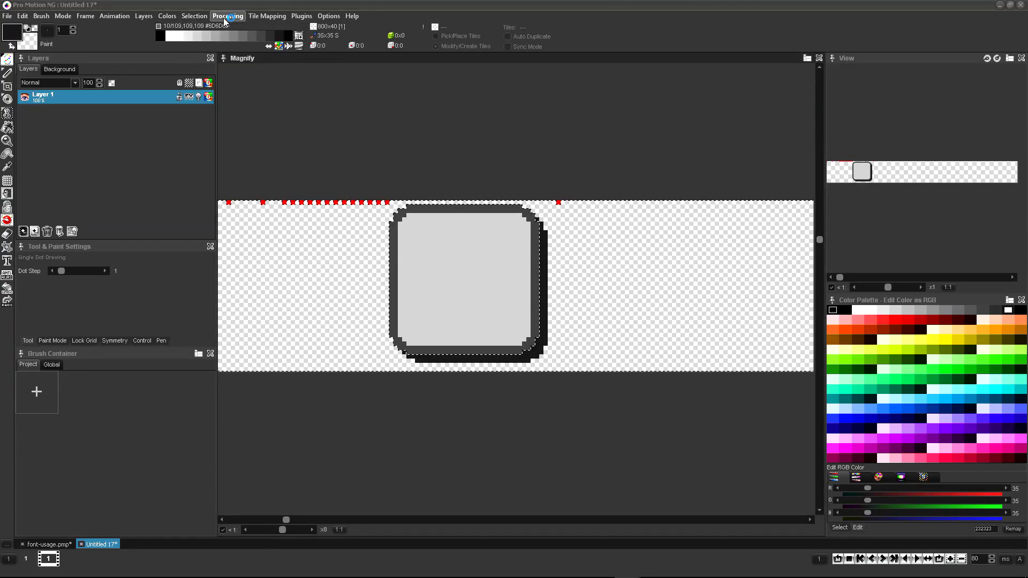
click(194, 16)
click(209, 40)
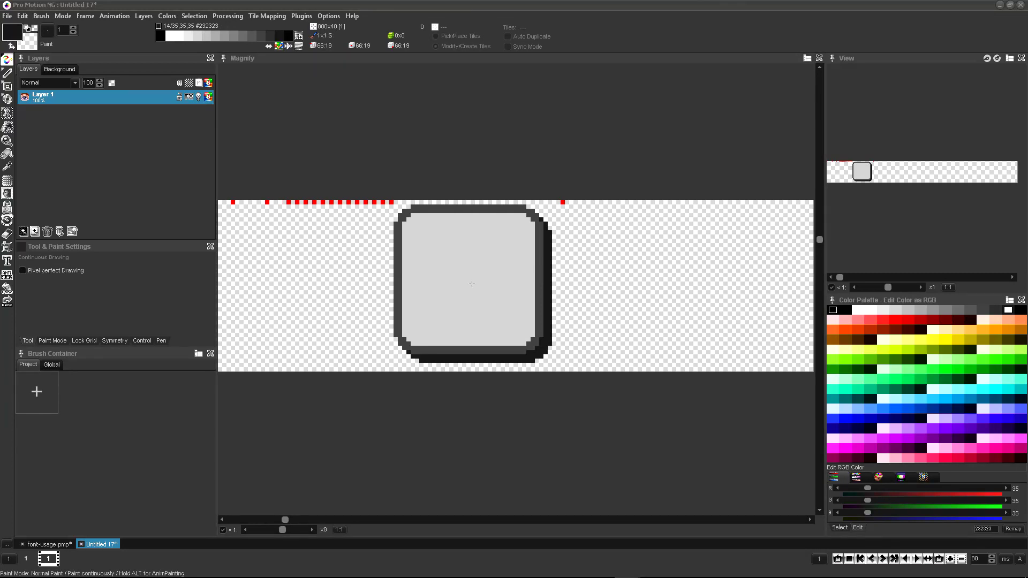
key(b)
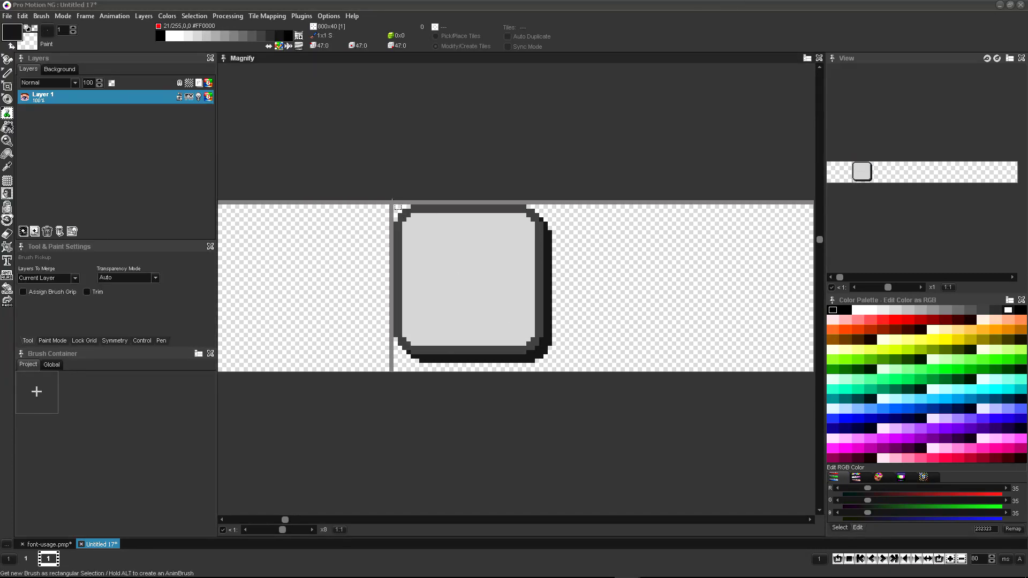
Pick up the shadowed key and stamp it as a line of tiles spaced 40 pixels apart.
mouse_move(393, 203)
mouse_down()
mouse_move(493, 321)
mouse_move(559, 371)
mouse_up()
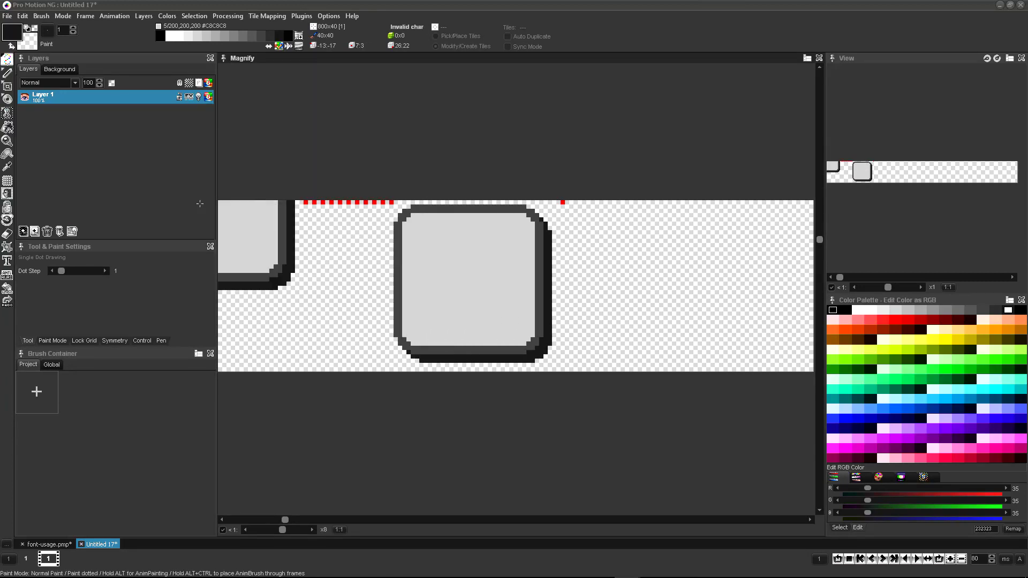
click(6, 77)
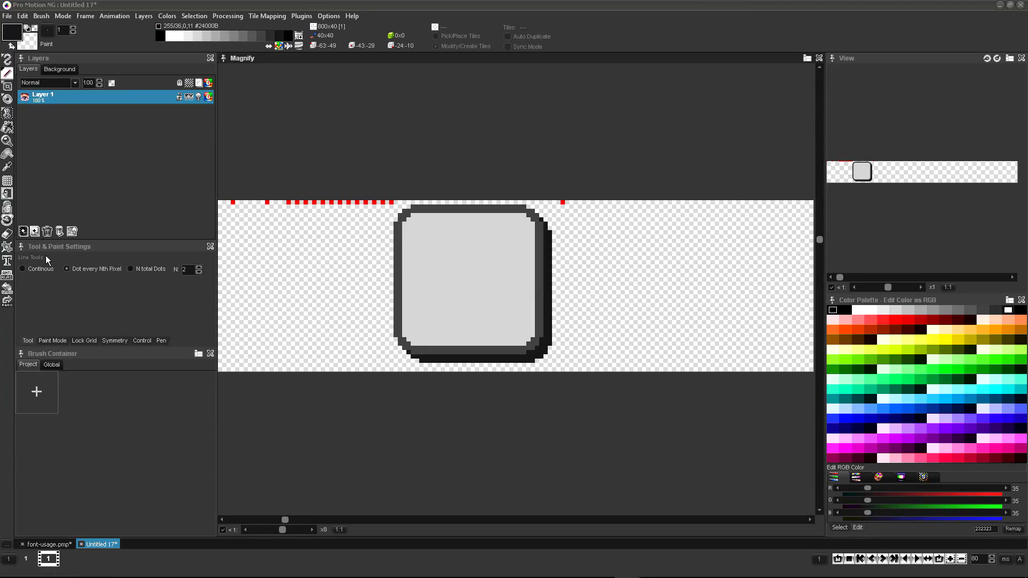
drag(188, 269, 176, 268)
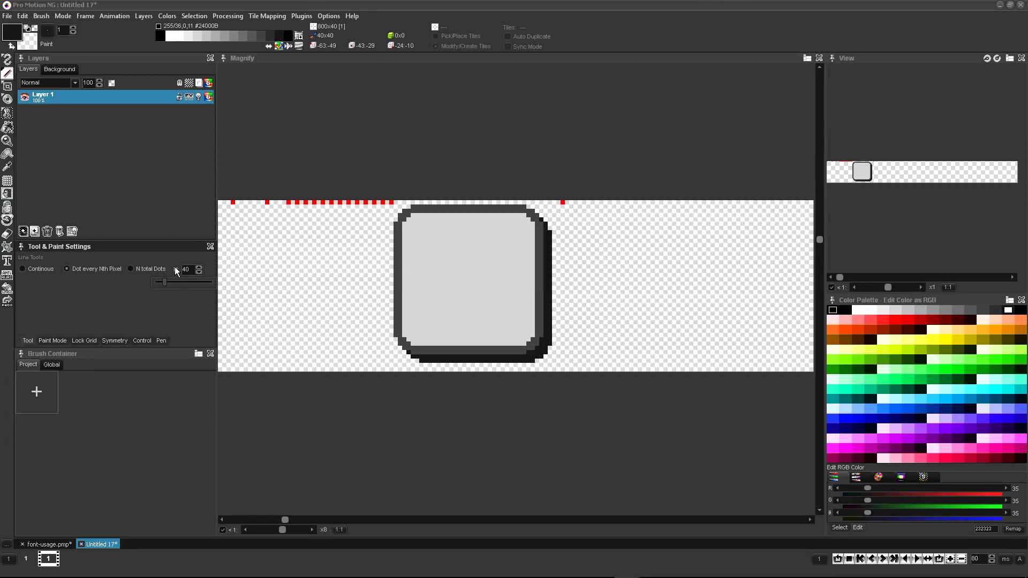
key(Left)
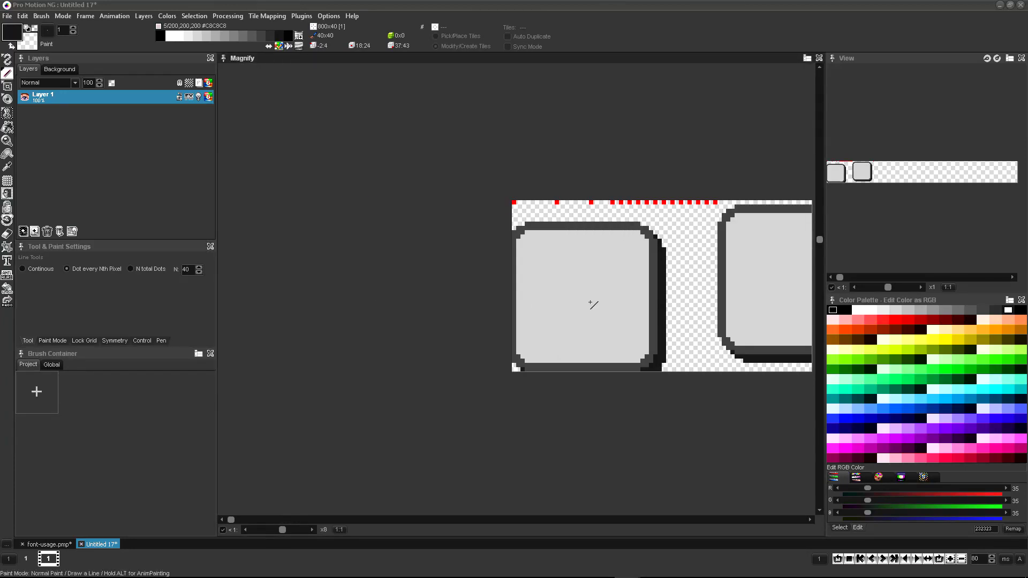
mouse_move(599, 287)
mouse_down()
mouse_move(848, 288)
mouse_move(509, 277)
mouse_move(437, 288)
mouse_up()
Create a 0 in system font Arial size 15 and stamp it onto a key tile.
click(6, 260)
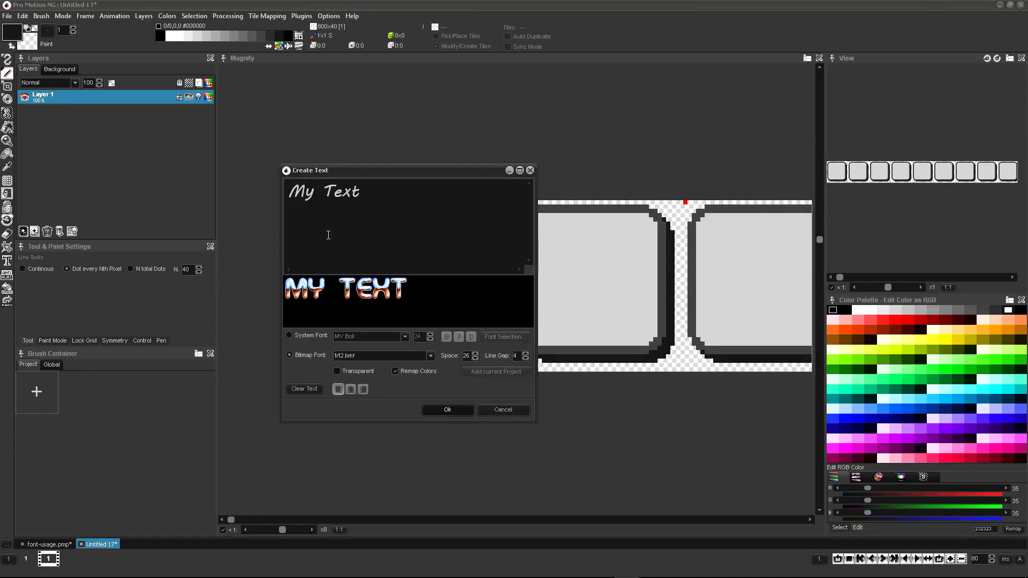
drag(328, 235, 298, 186)
text(O)
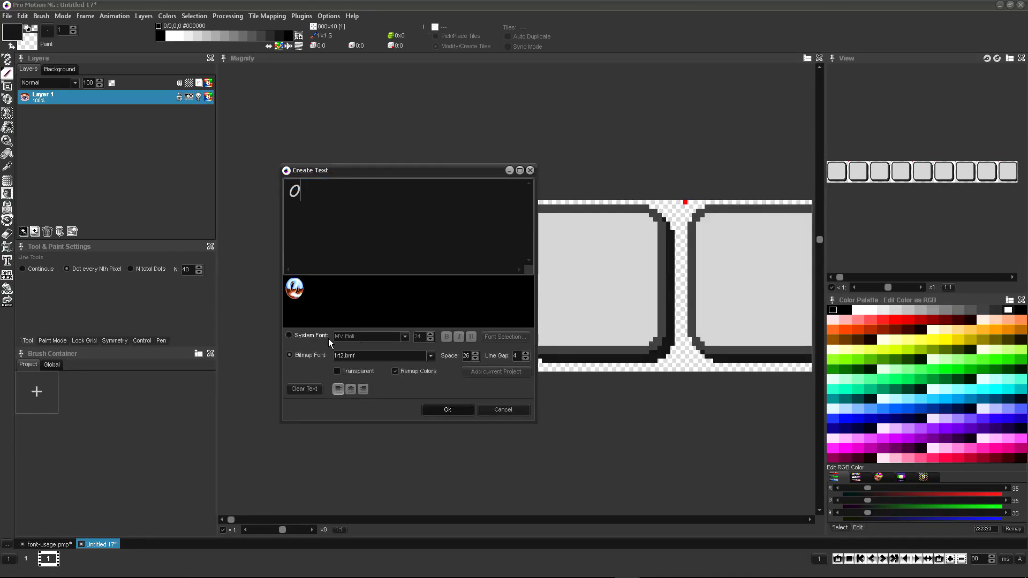
click(328, 337)
click(405, 337)
click(378, 375)
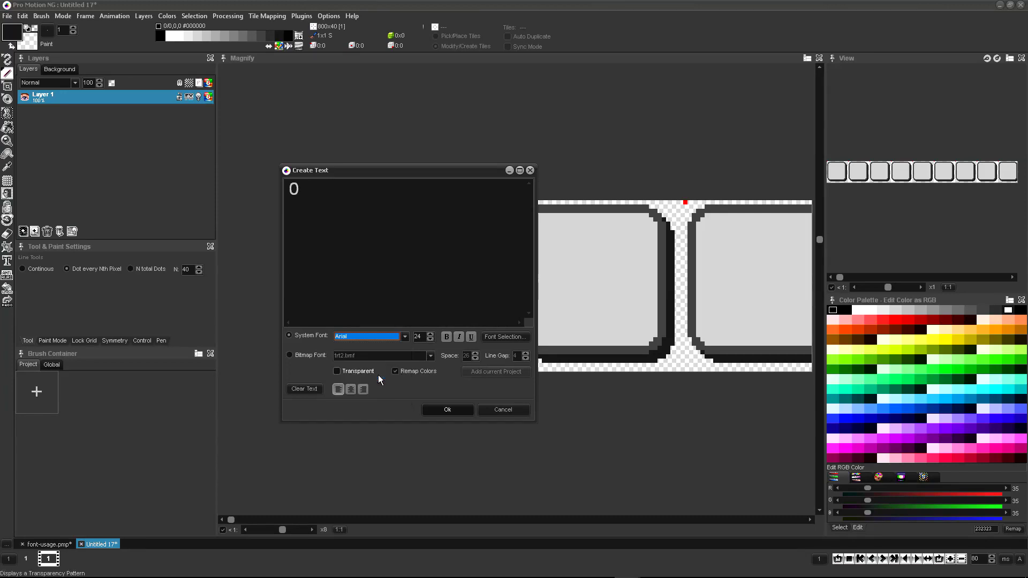
key(Tab)
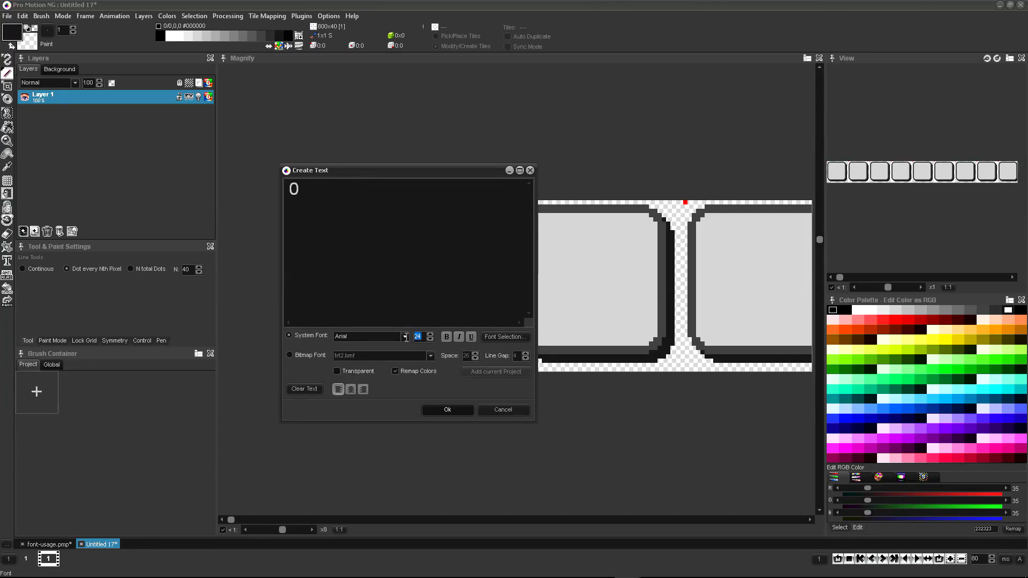
text(15)
click(447, 410)
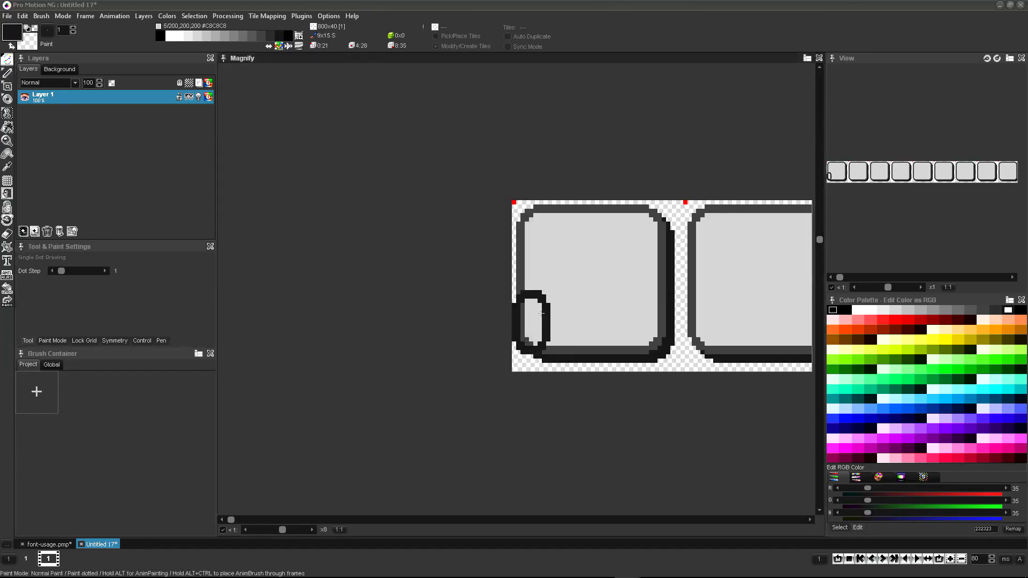
click(601, 284)
Create a 1 and stamp it on the key after the 0, undoing a stray stamp.
key(Right)
key(Right)
key(Right)
key(Right)
key(Right)
key(Right)
key(Right)
key(Right)
key(Right)
key(Right)
key(Right)
key(Right)
key(Right)
key(Right)
key(Right)
key(Right)
key(Right)
key(Right)
key(Right)
key(Right)
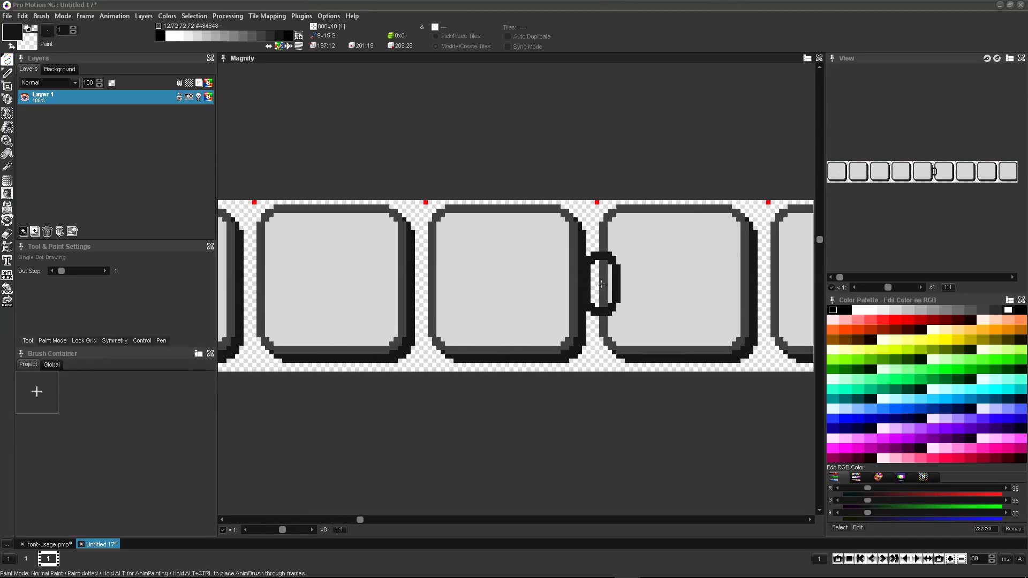
scroll(601, 284, right, 10)
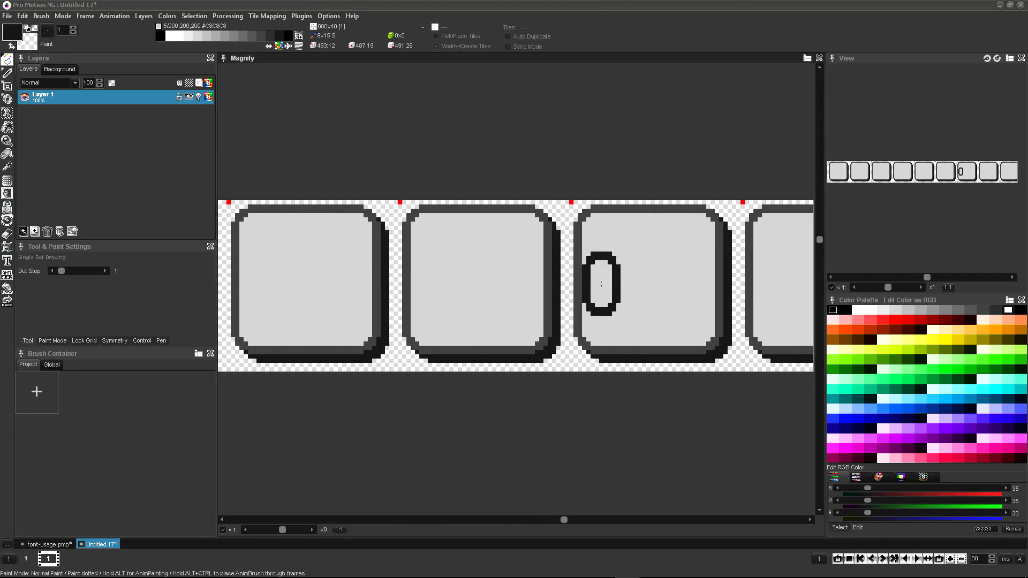
scroll(601, 284, right, 3)
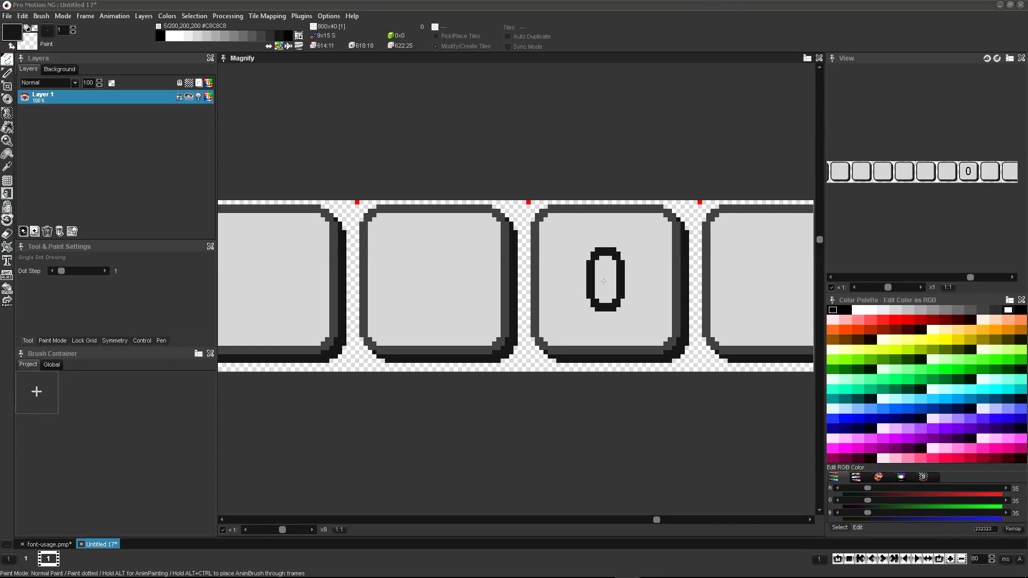
text(t)
text(1)
click(447, 410)
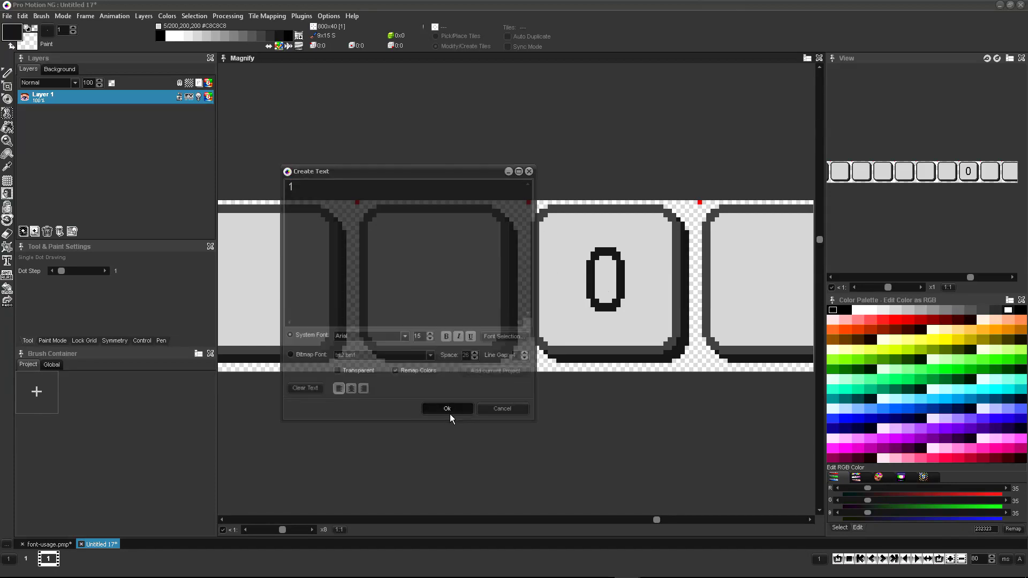
scroll(776, 283, right, 2)
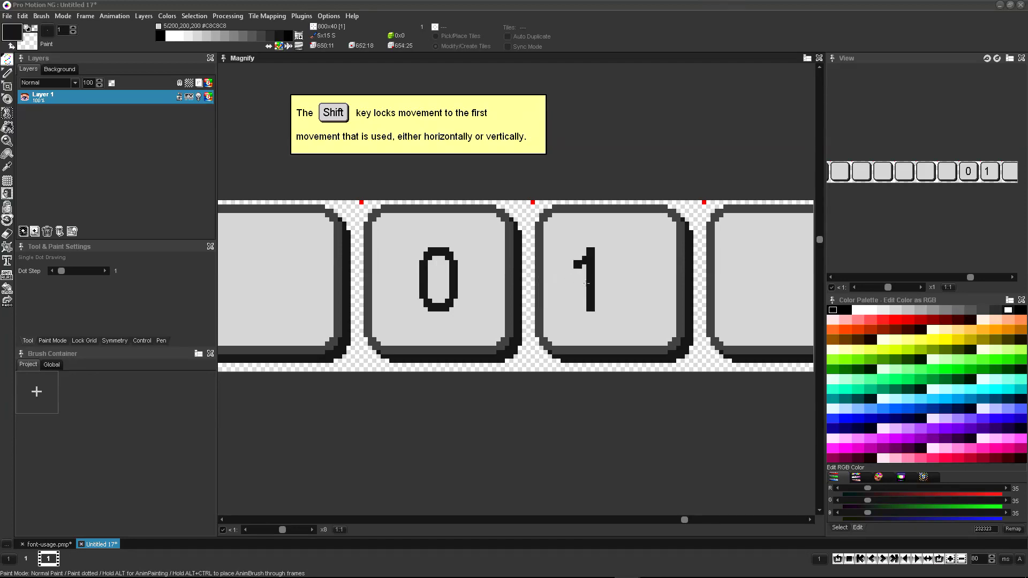
click(607, 279)
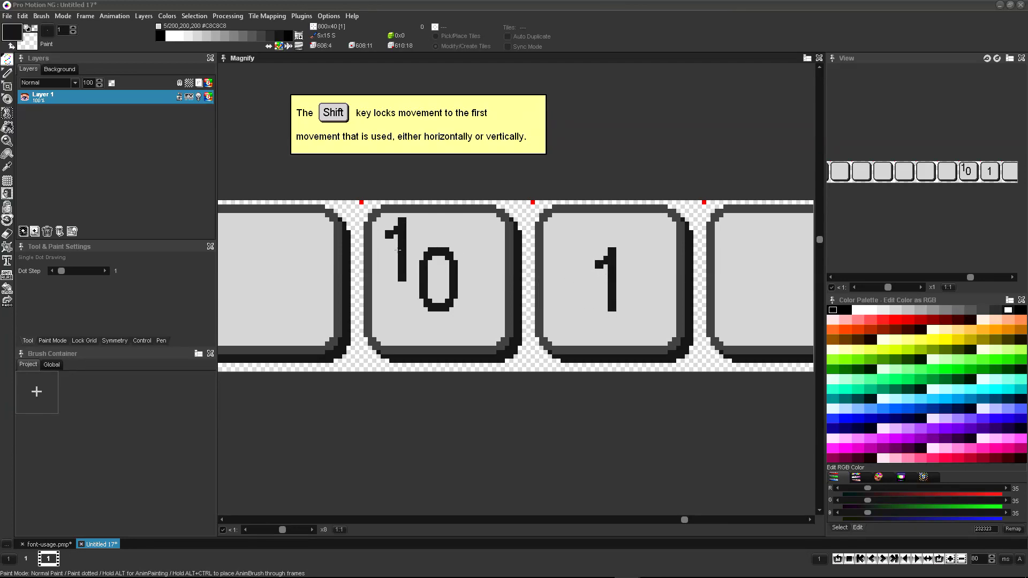
key(t)
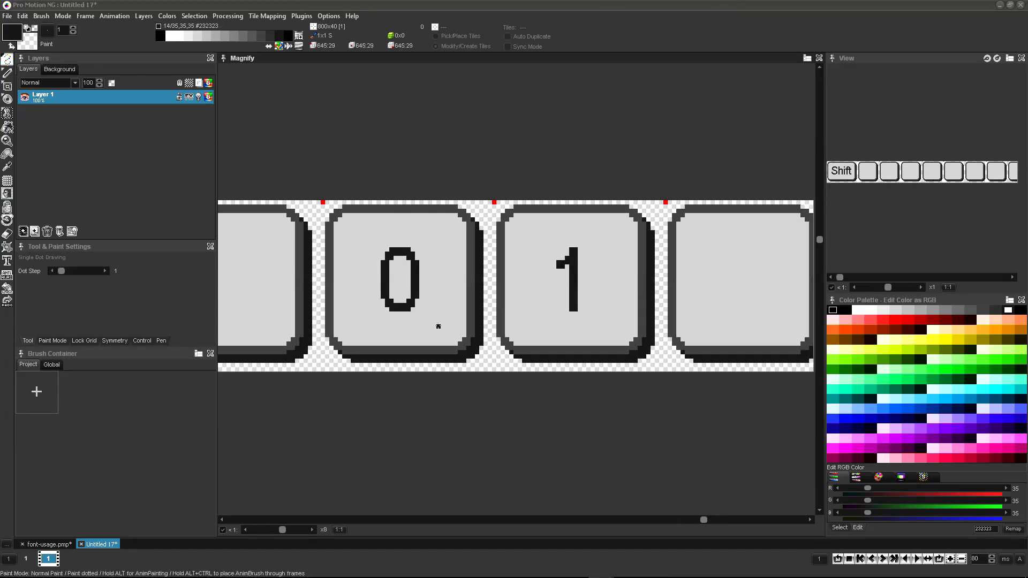
Enable the 64x64 box grid with vertical rules off, horizontal spacing 26, and magenta lines.
click(328, 16)
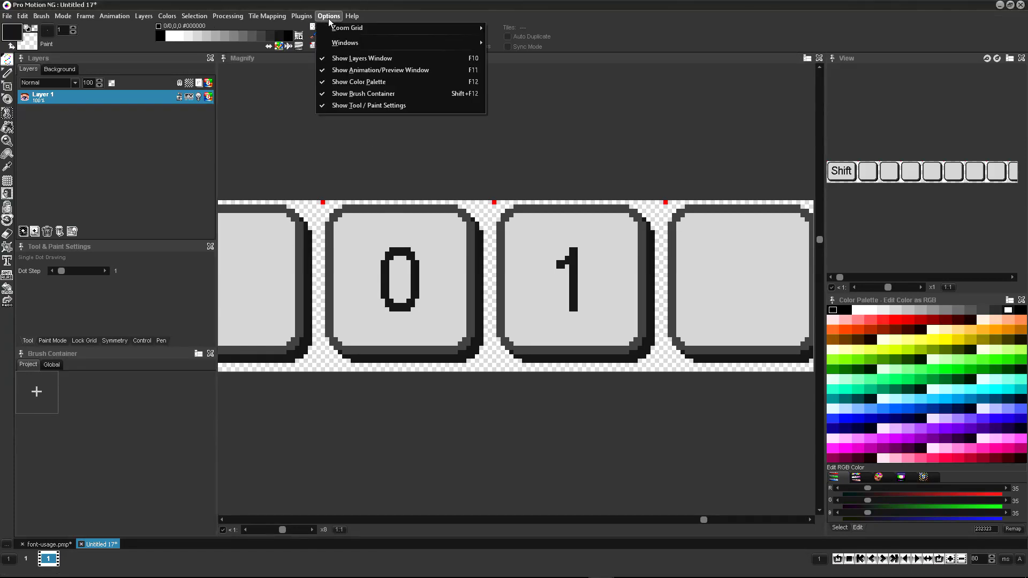
mouse_move(348, 28)
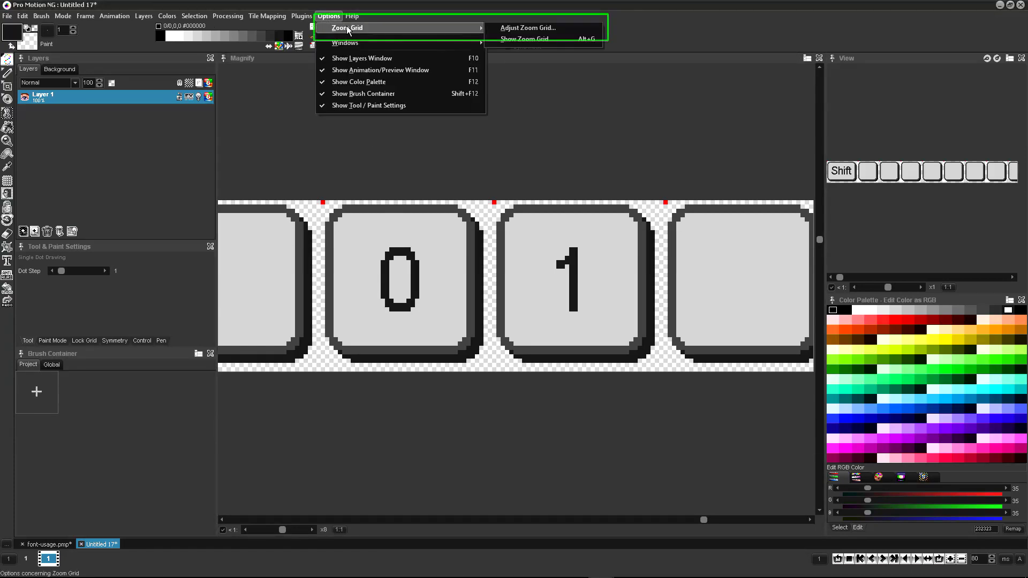
click(507, 28)
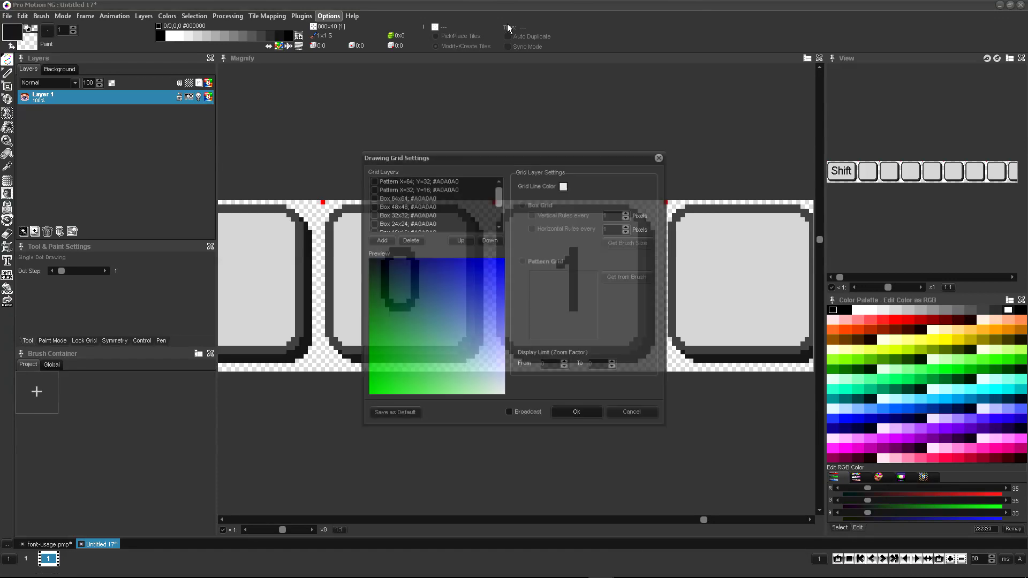
click(423, 198)
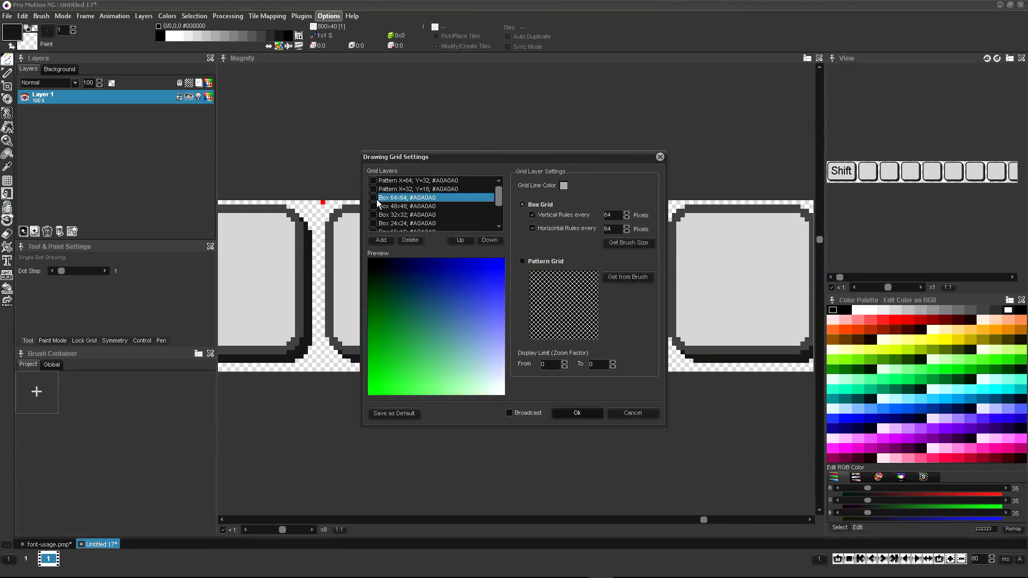
click(374, 197)
drag(489, 156, 676, 160)
click(720, 217)
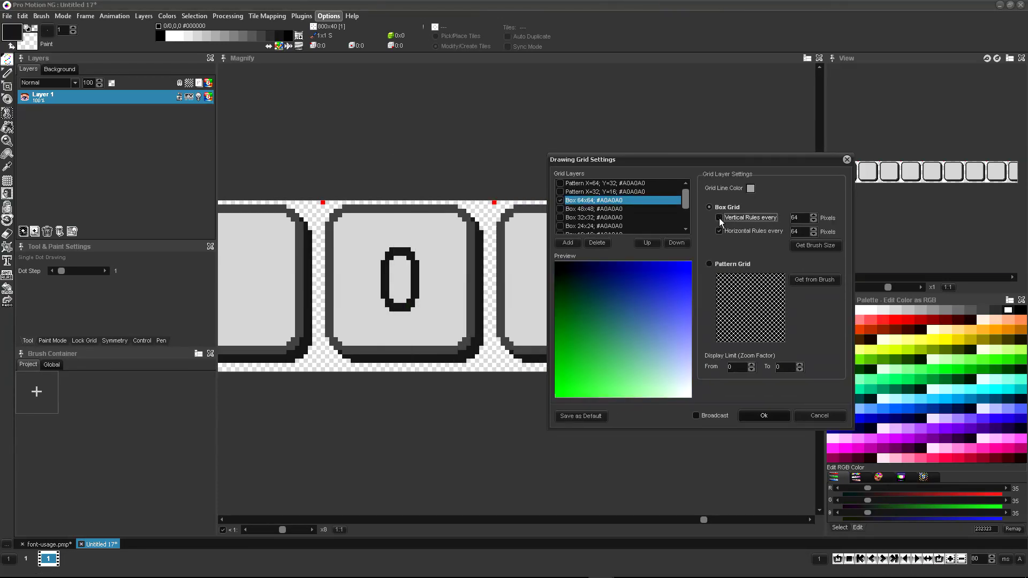
double_click(798, 232)
text(20)
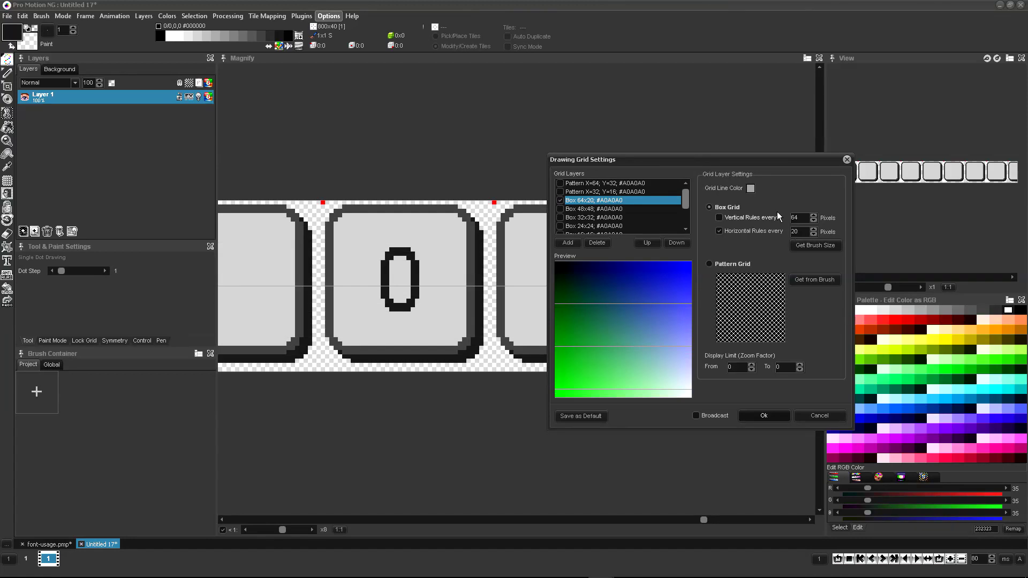
click(750, 188)
click(660, 226)
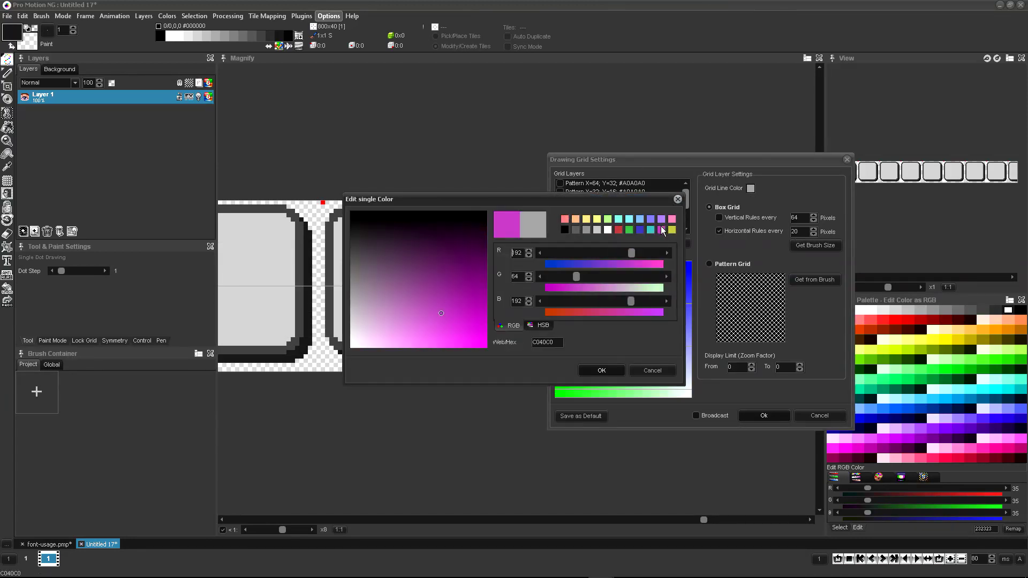
click(601, 370)
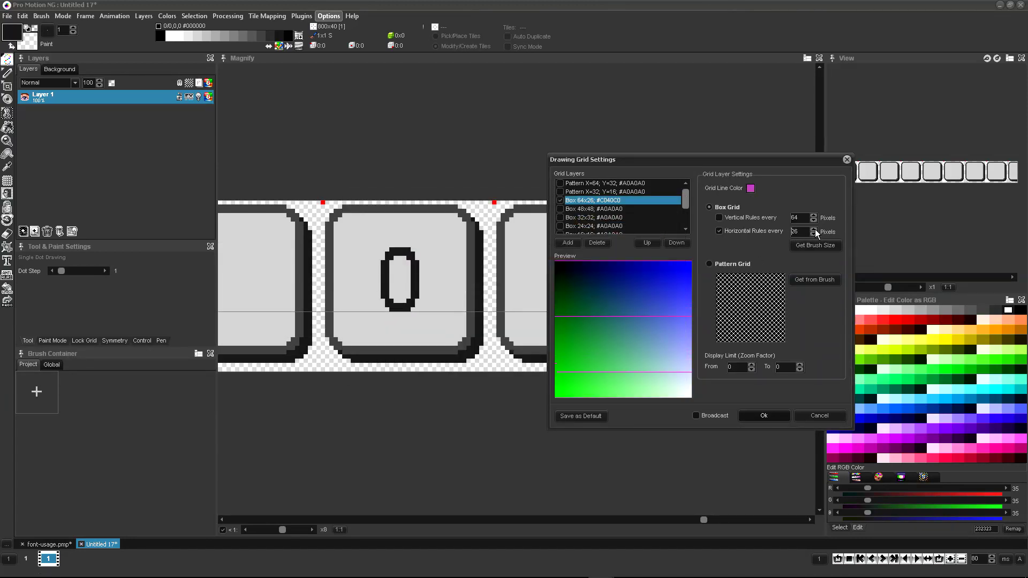
Apply the grid settings and open blank columns inside the first key.
click(764, 416)
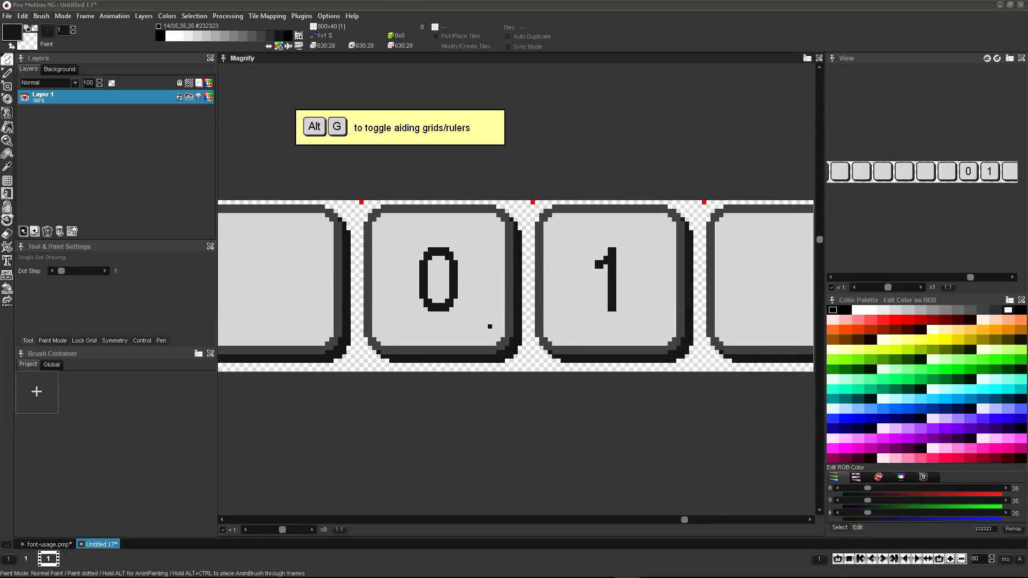
key(Home)
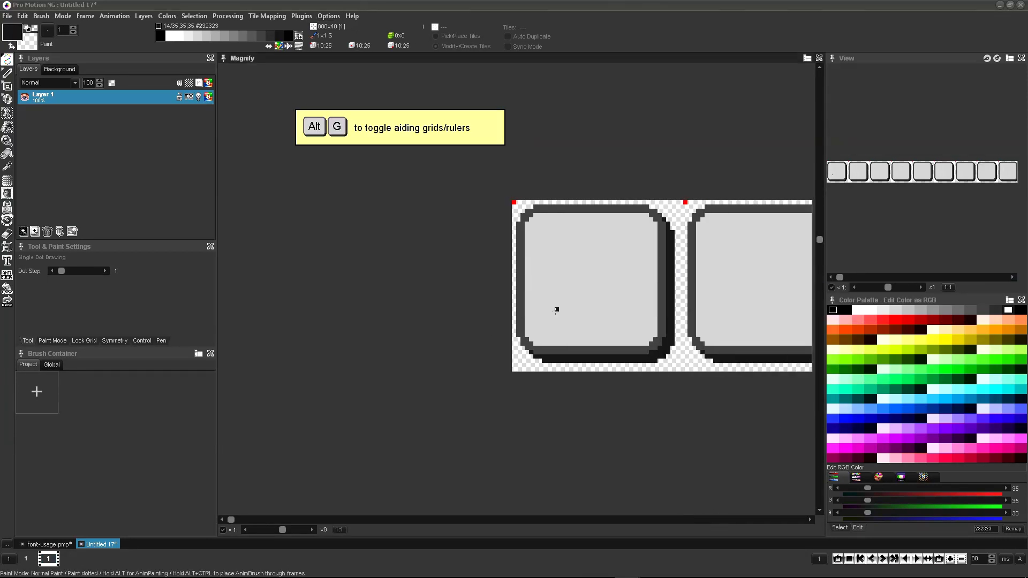
key(ctrl+Right)
key(ctrl+Right)
key(ctrl+Right)
key(ctrl+Right)
key(ctrl+Right)
key(ctrl+Right)
key(ctrl+Right)
key(ctrl+Right)
key(ctrl+Right)
key(ctrl+Right)
key(ctrl+Right)
key(ctrl+Right)
key(ctrl+Right)
key(ctrl+Right)
key(ctrl+Right)
key(ctrl+Right)
key(ctrl+Right)
key(ctrl+Right)
key(ctrl+Right)
key(ctrl+Right)
key(ctrl+Right)
key(ctrl+Right)
key(ctrl+Right)
key(ctrl+Right)
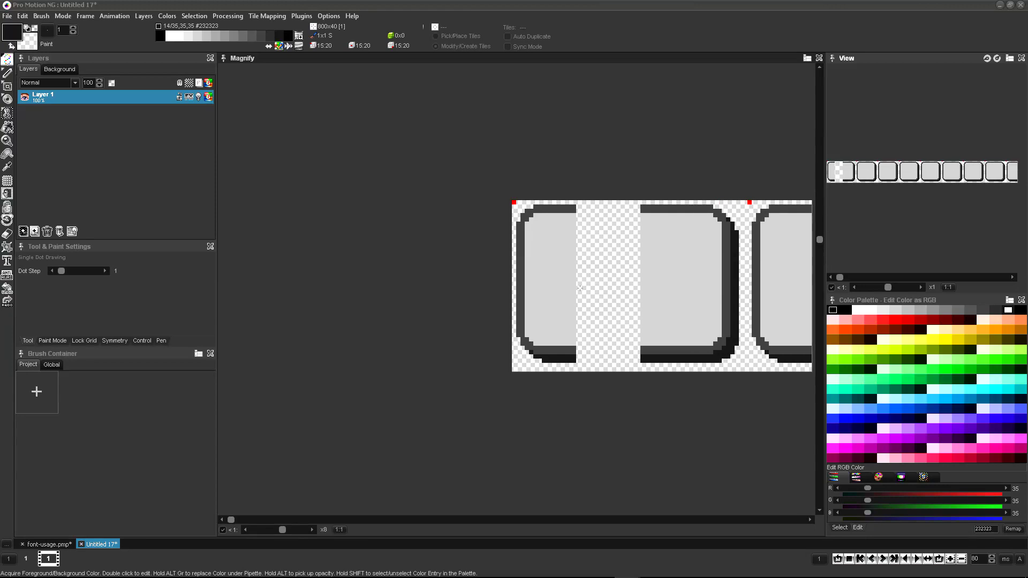
Pick up a thin slice of the key's body and paint it across the blank gap.
key(b)
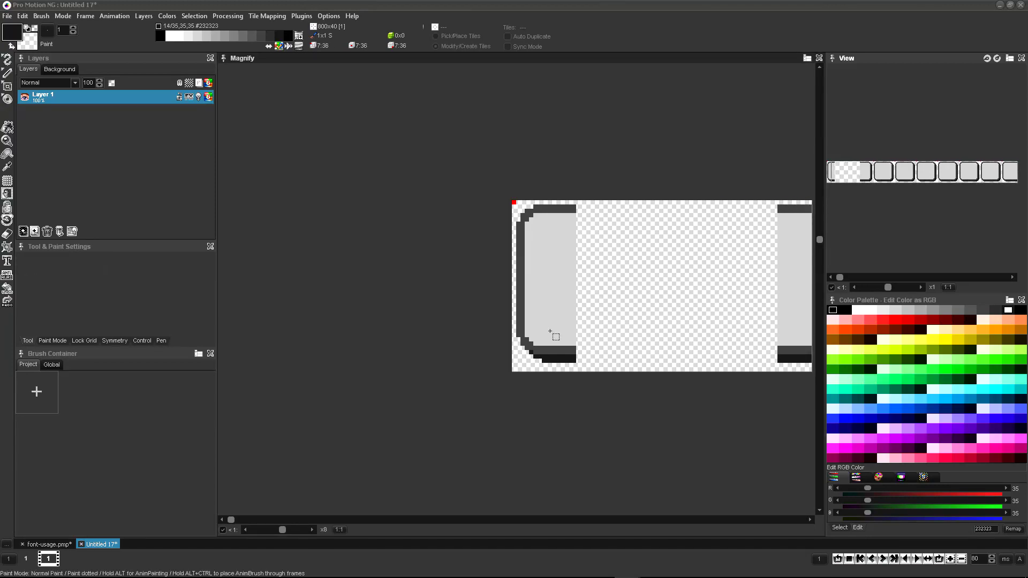
drag(558, 206, 577, 363)
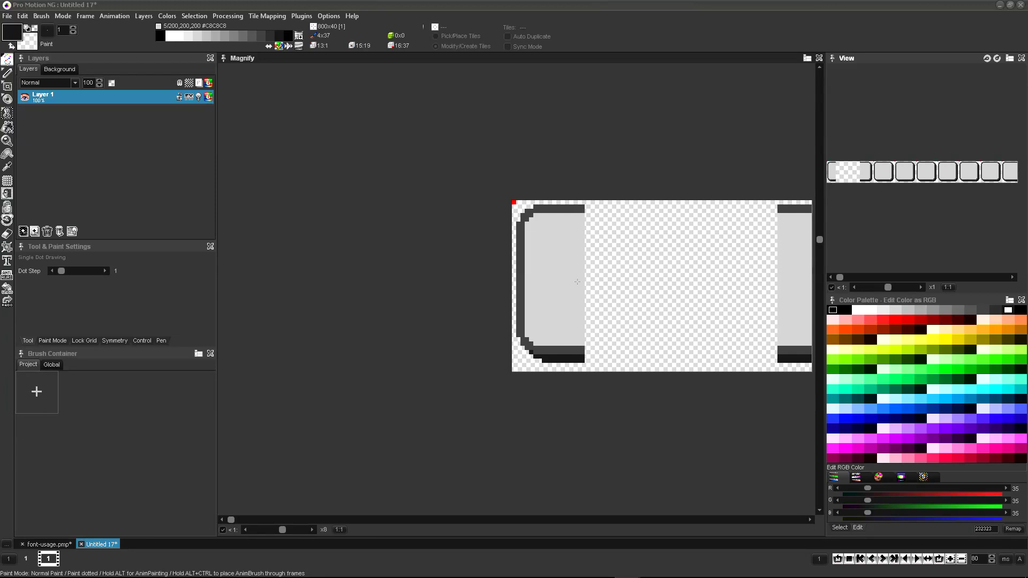
drag(578, 280, 771, 283)
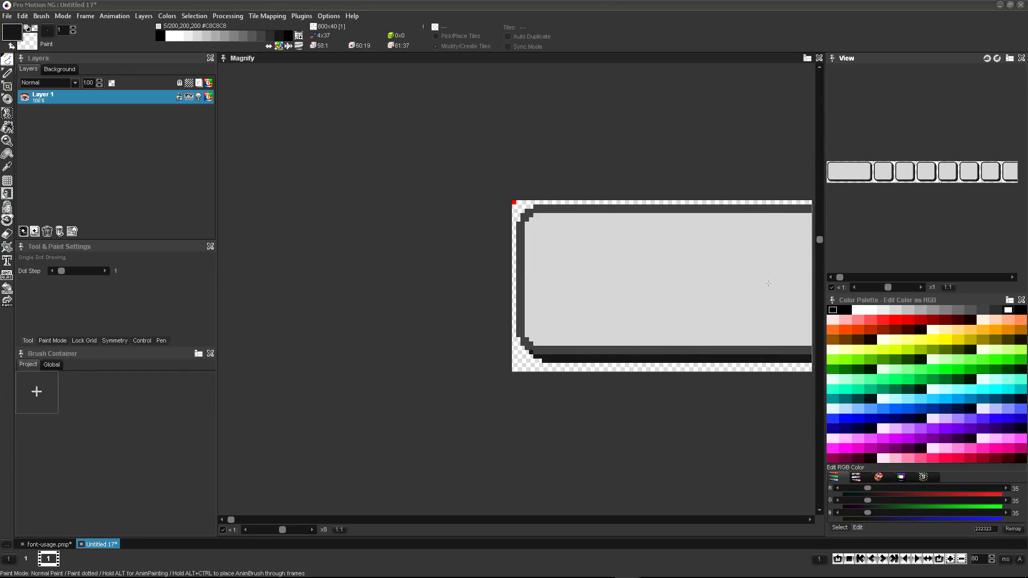
key(.)
key(t)
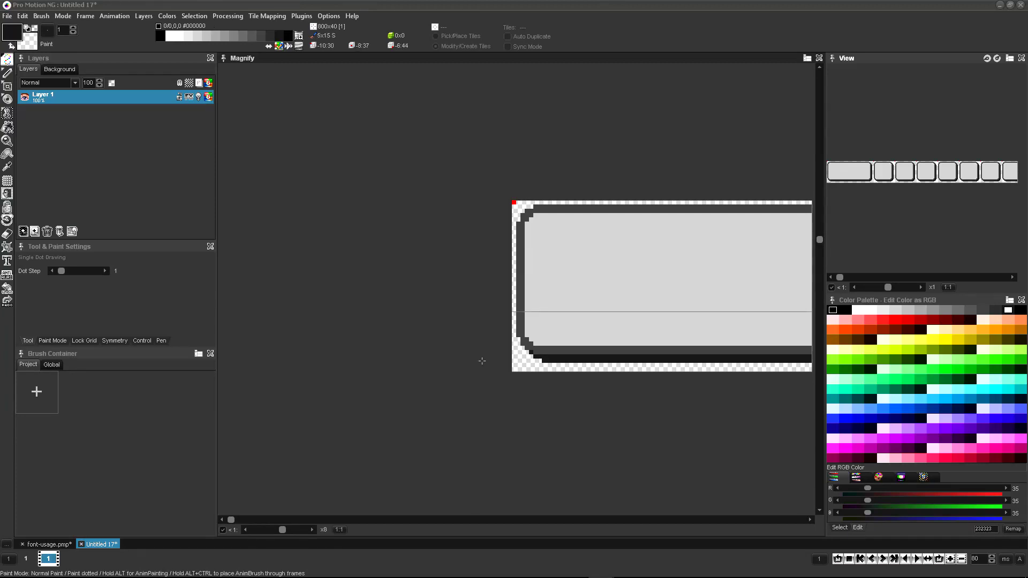
Create the text 'Shift' in Arial 15 and stamp it onto the wide key.
click(7, 261)
text(S)
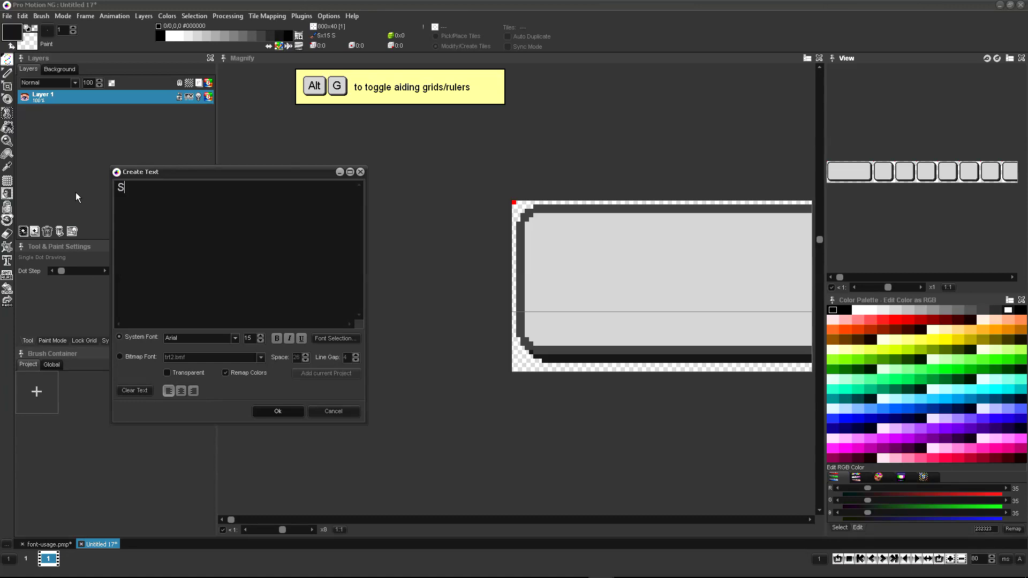
text(hift)
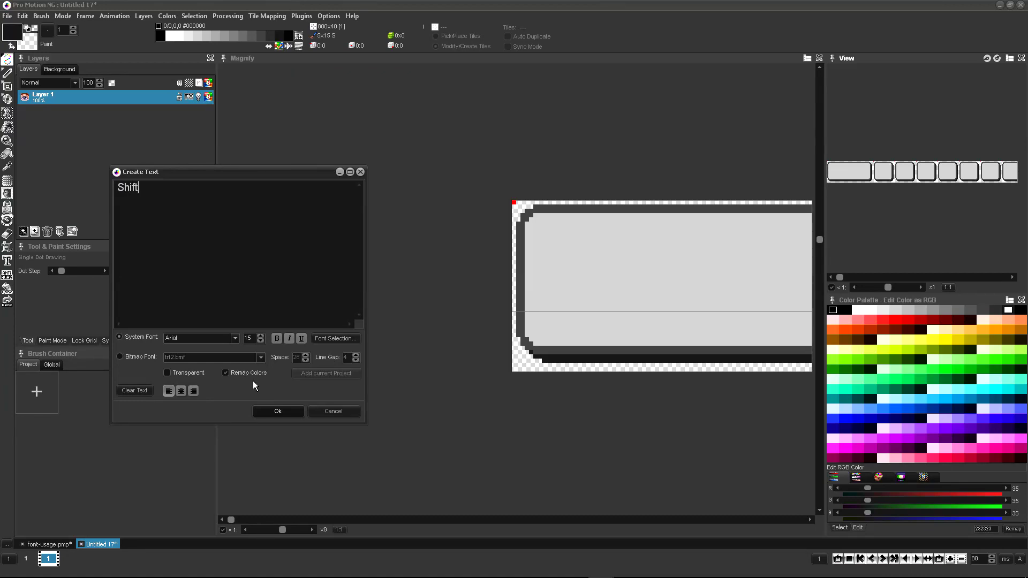
click(277, 411)
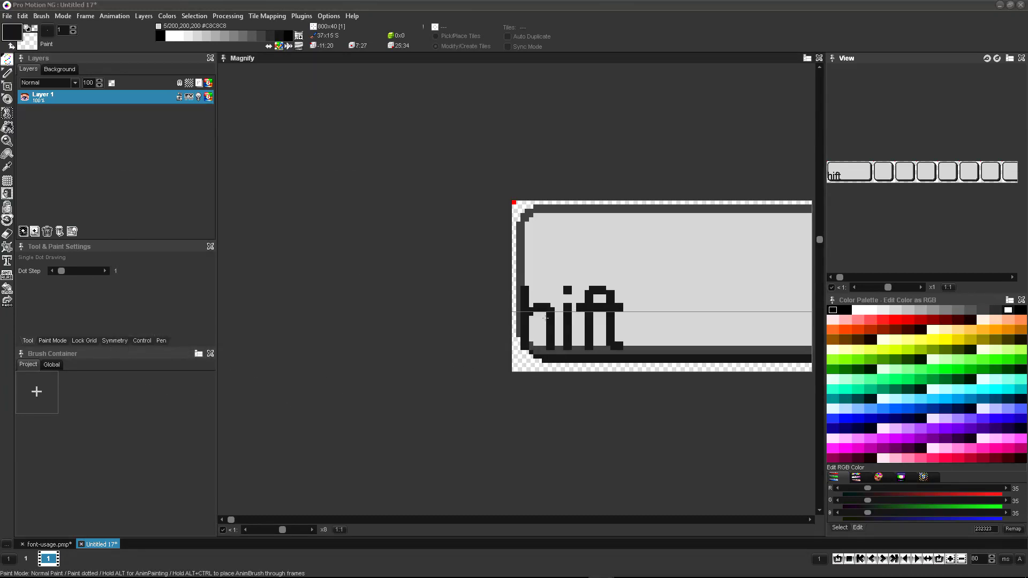
click(636, 278)
key(period)
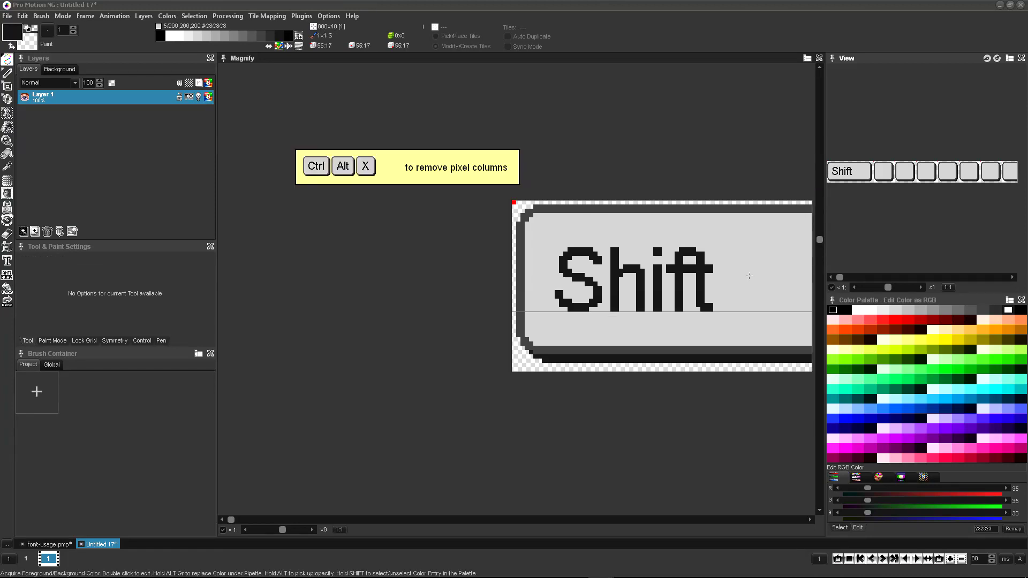
key(ctrl+alt+x)
key(ctrl+alt+x)
key(ctrl+alt+x)
key(ctrl+alt+x)
key(ctrl+alt+x)
key(ctrl+alt+x)
key(ctrl+alt+x)
key(ctrl+alt+x)
key(ctrl+alt+x)
key(ctrl+alt+x)
key(ctrl+alt+x)
key(ctrl+alt+x)
key(ctrl+alt+x)
key(ctrl+alt+x)
key(ctrl+alt+x)
key(ctrl+alt+x)
key(ctrl+alt+x)
key(ctrl+alt+x)
key(ctrl+alt+x)
key(ctrl+alt+x)
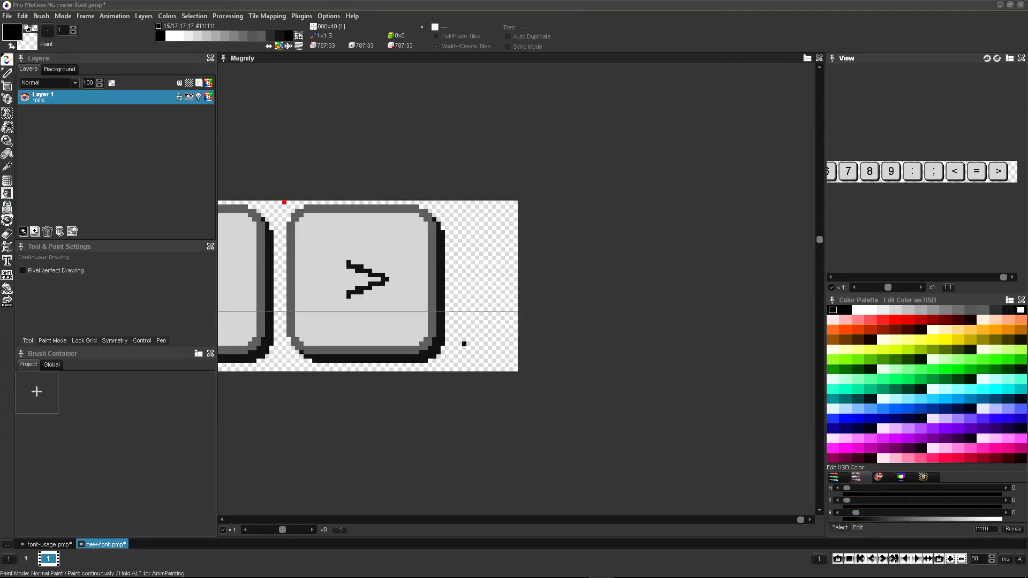
Resize the frame to 1600 by 40 using Reposition with a left-centre anchor.
click(87, 18)
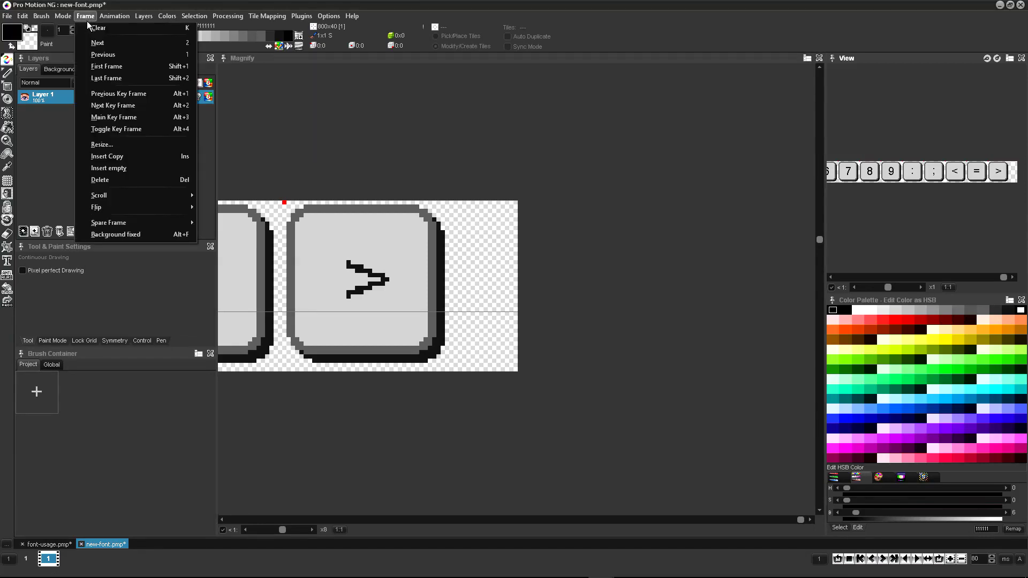
click(111, 144)
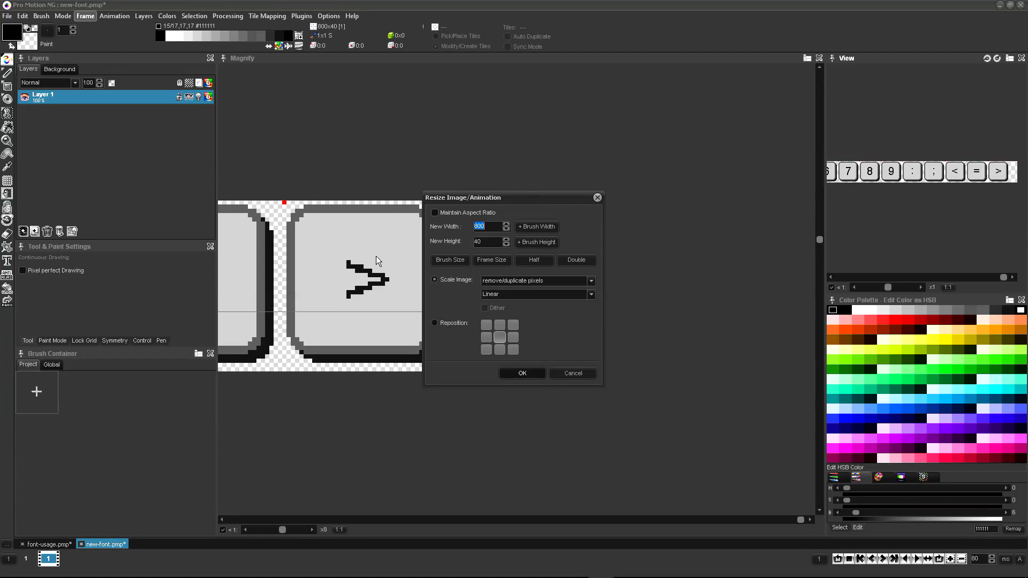
click(448, 323)
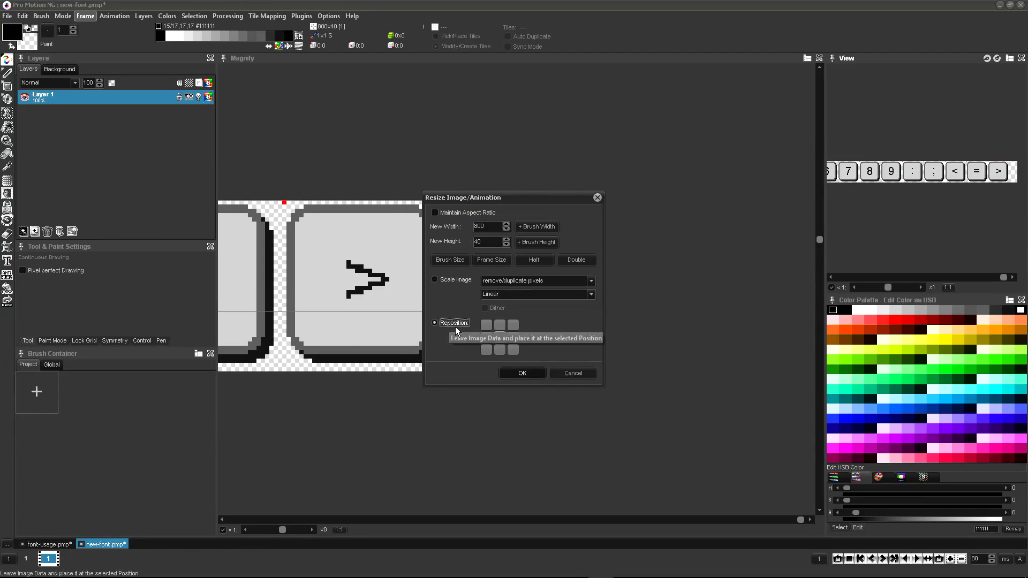
click(487, 337)
drag(489, 227, 451, 220)
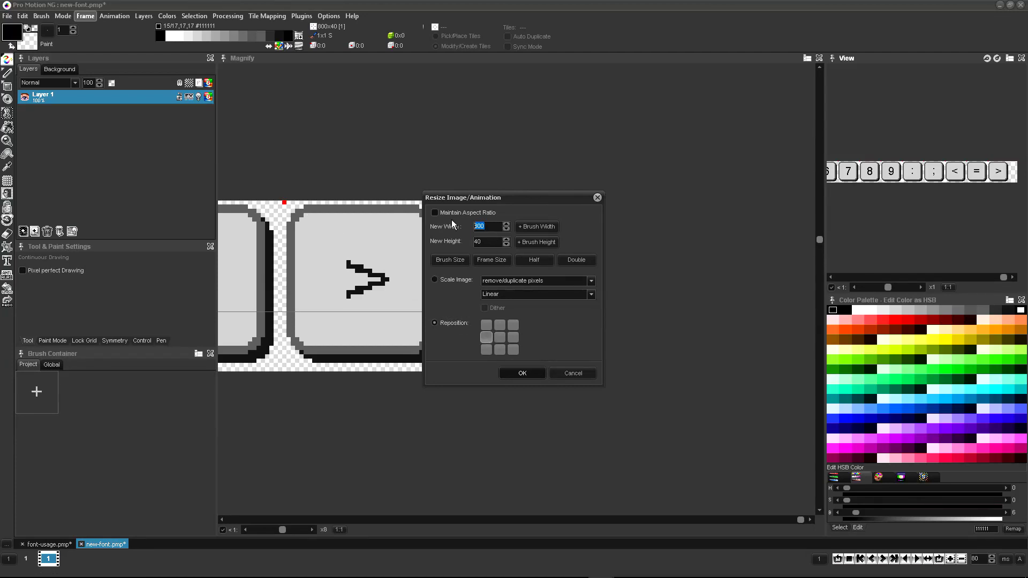
click(522, 373)
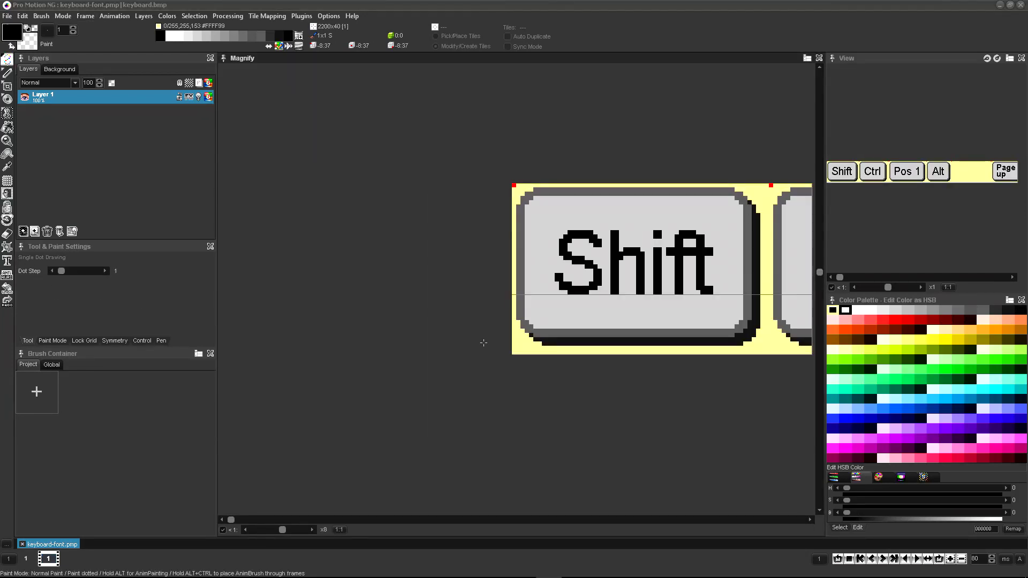
Render the text as key tiles using the keyboard-font.pmp bitmap font.
click(8, 261)
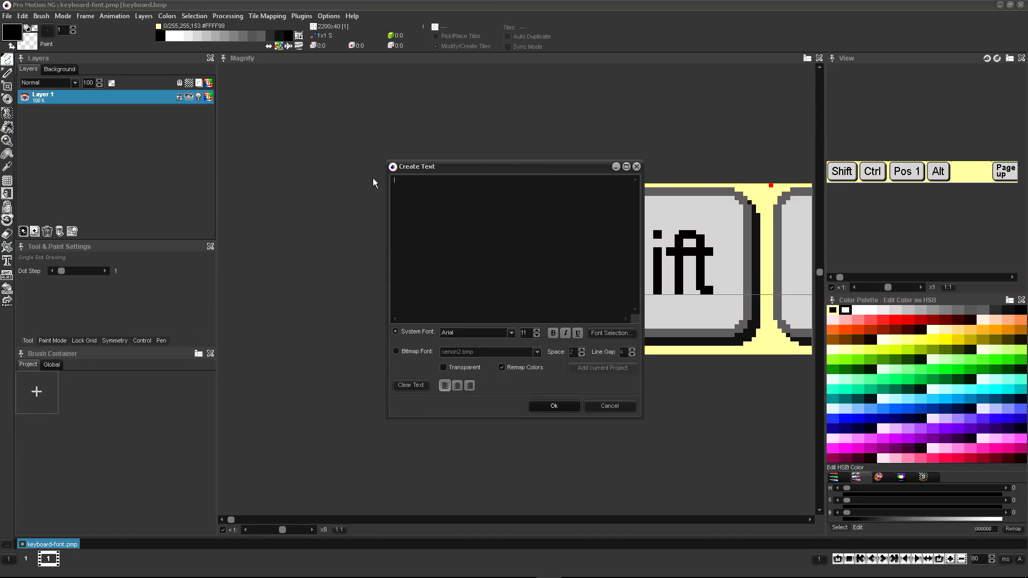
click(422, 352)
click(472, 353)
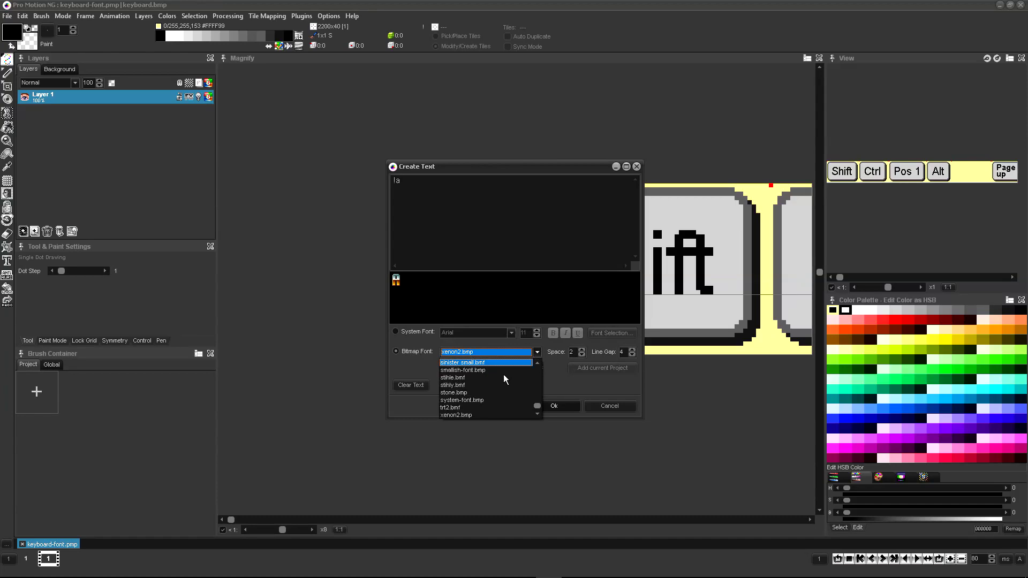
drag(537, 407, 538, 371)
click(490, 364)
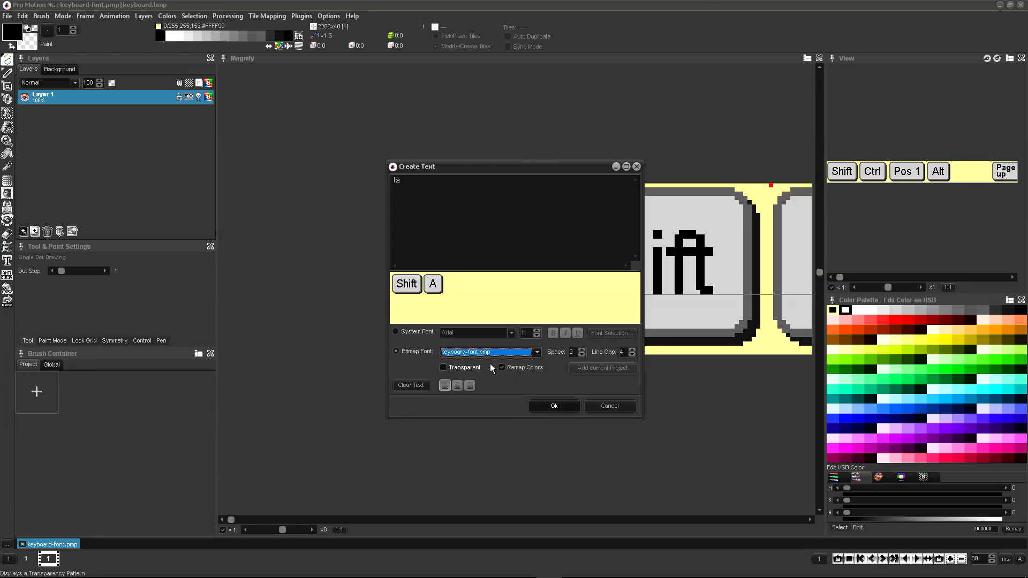
click(554, 406)
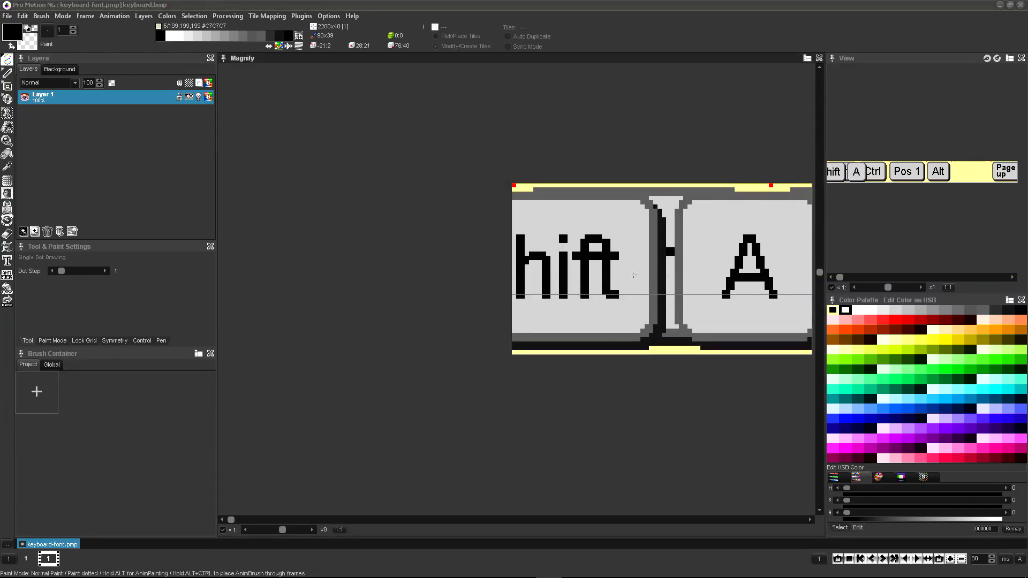
Copy the text brush and paste the Shift and A key image into Paint.
click(22, 16)
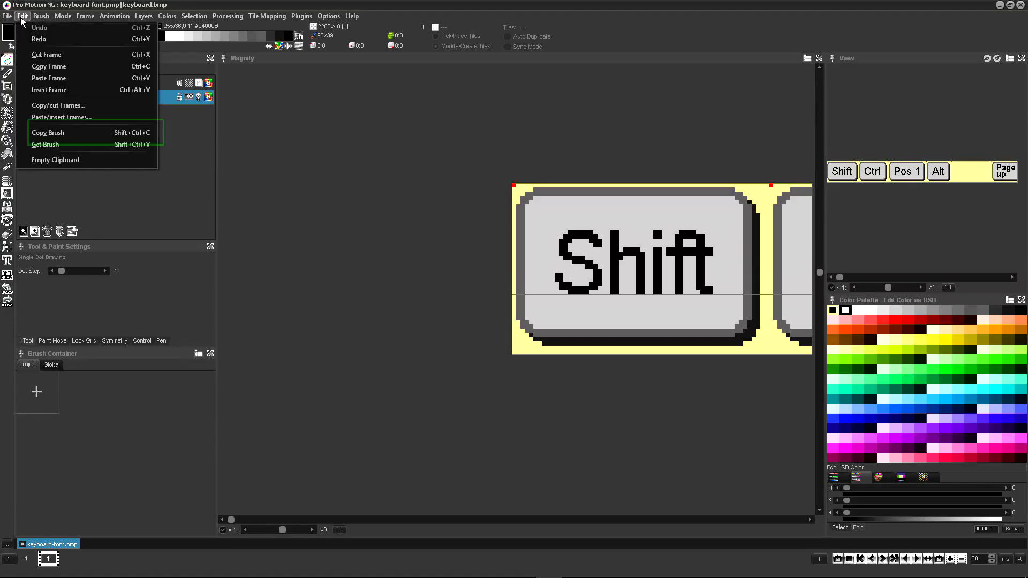
click(63, 134)
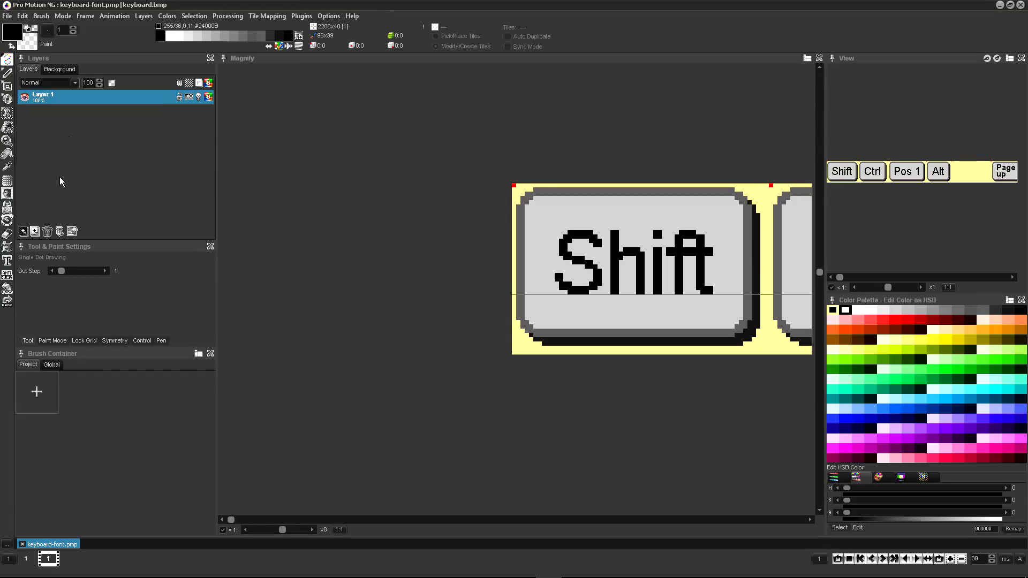
click(129, 567)
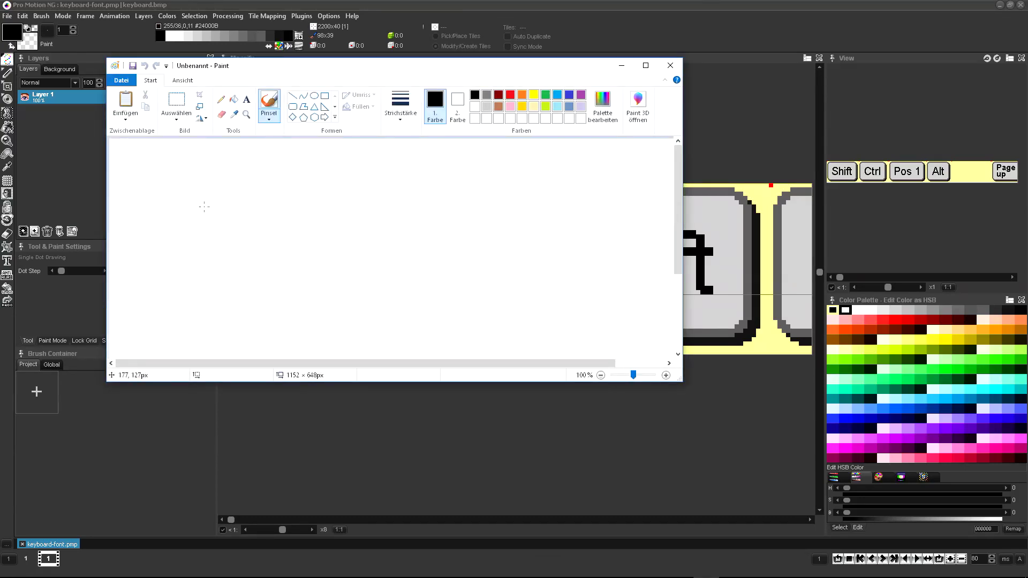
key(ctrl+v)
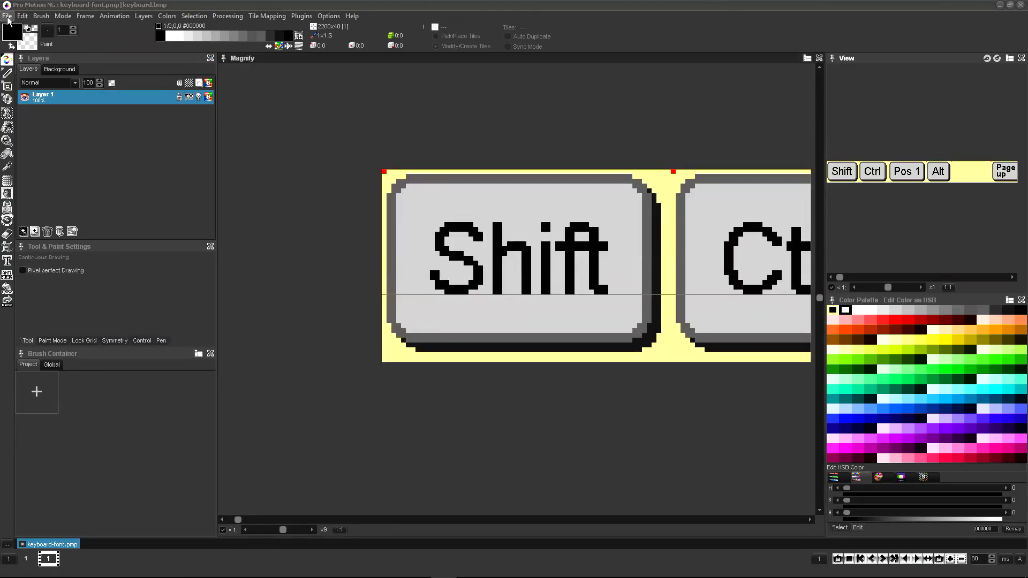
Save the image as keyboard, an indexed BMP, in the fonts folder with flattened export.
click(7, 17)
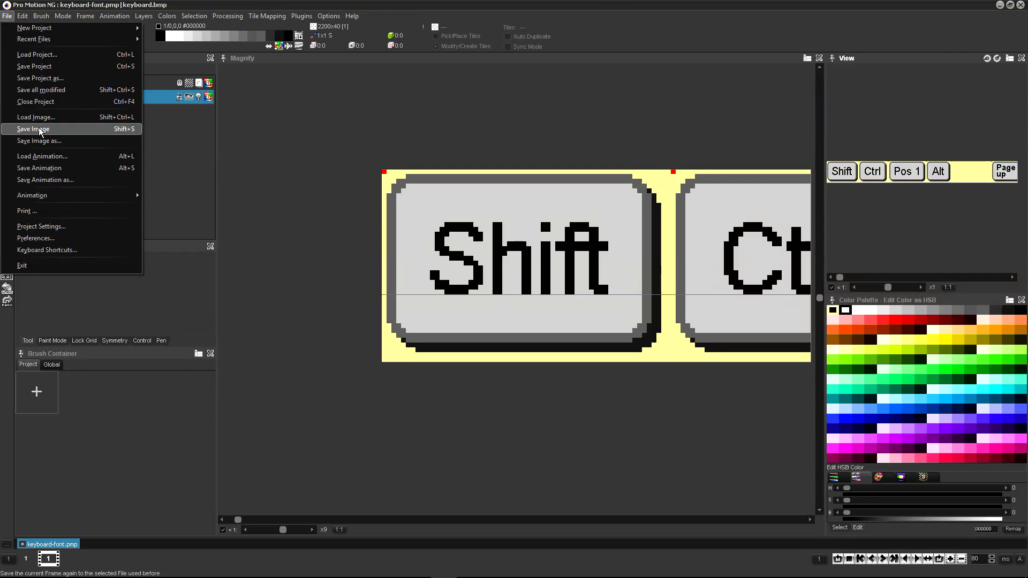
click(40, 131)
click(392, 114)
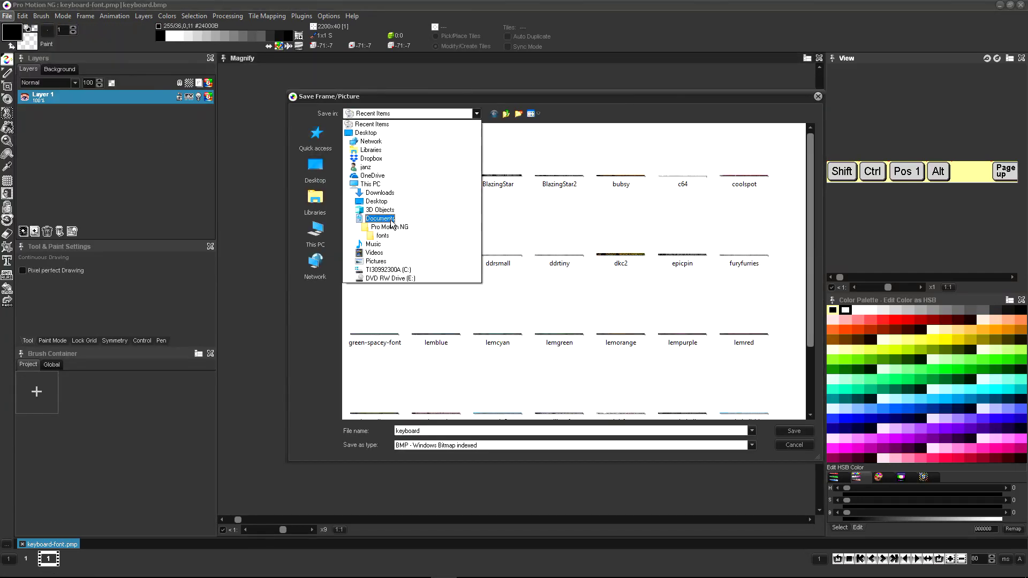
click(383, 236)
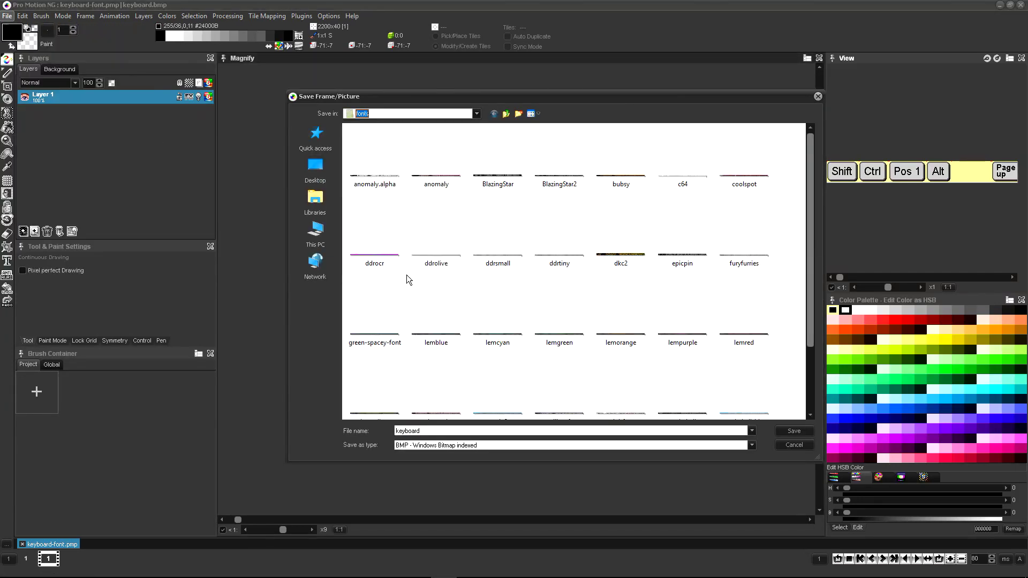
click(469, 445)
click(632, 451)
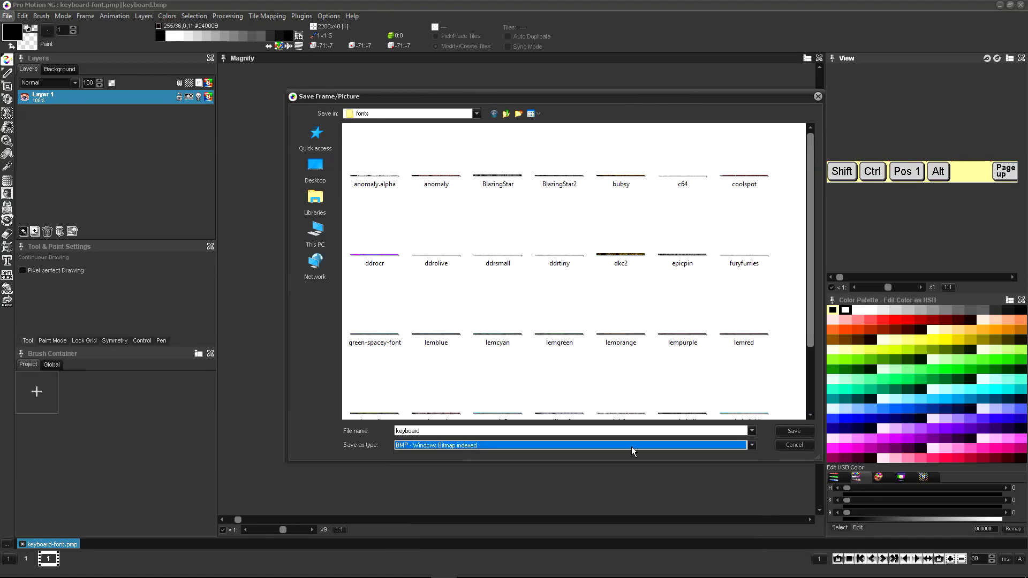
click(786, 431)
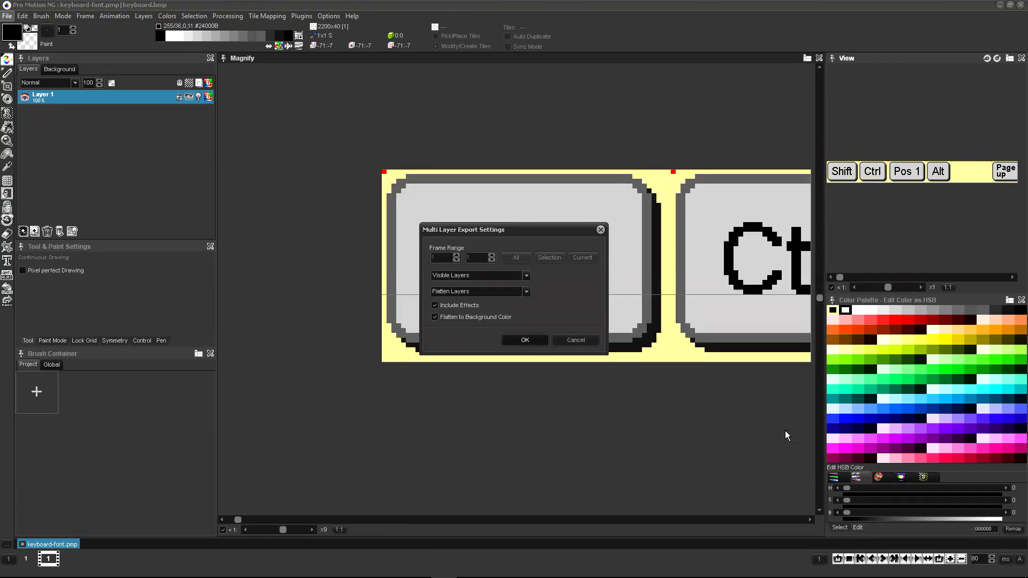
click(515, 339)
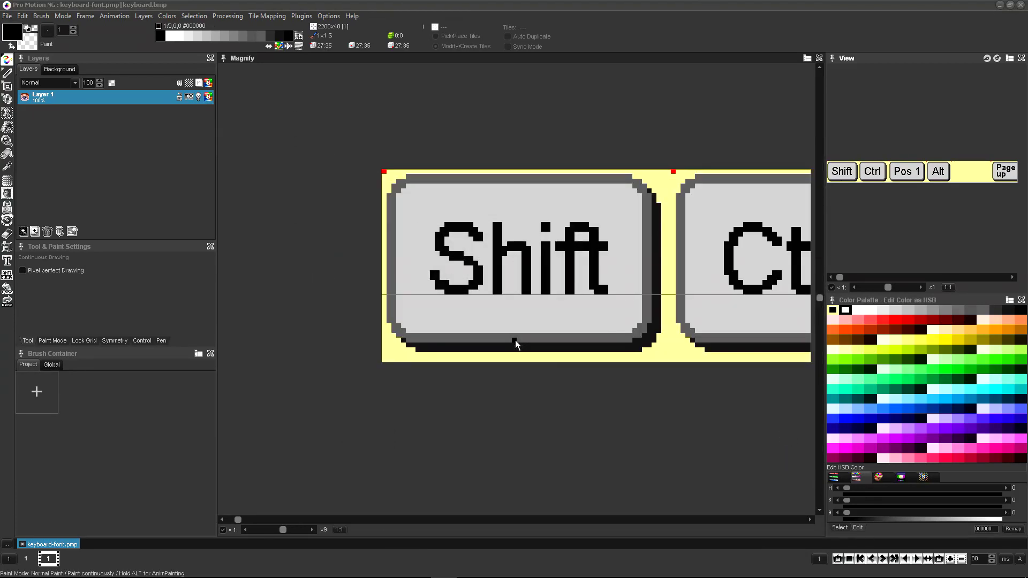
Switch Create Text to the keyboard.bmp bitmap font so abcde previews as A–E keycaps.
click(8, 262)
click(395, 351)
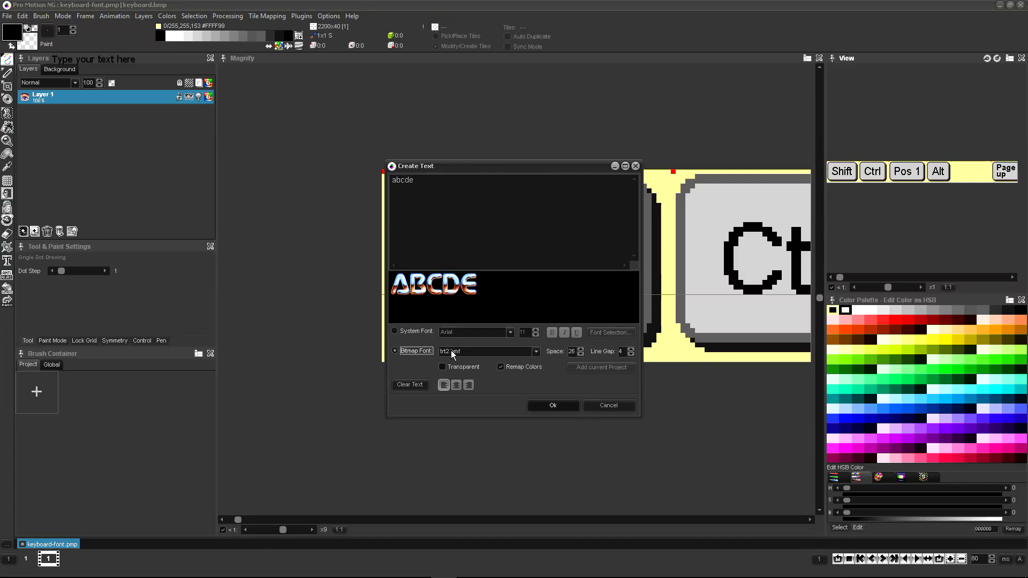
click(479, 349)
scroll(486, 362, up, 5)
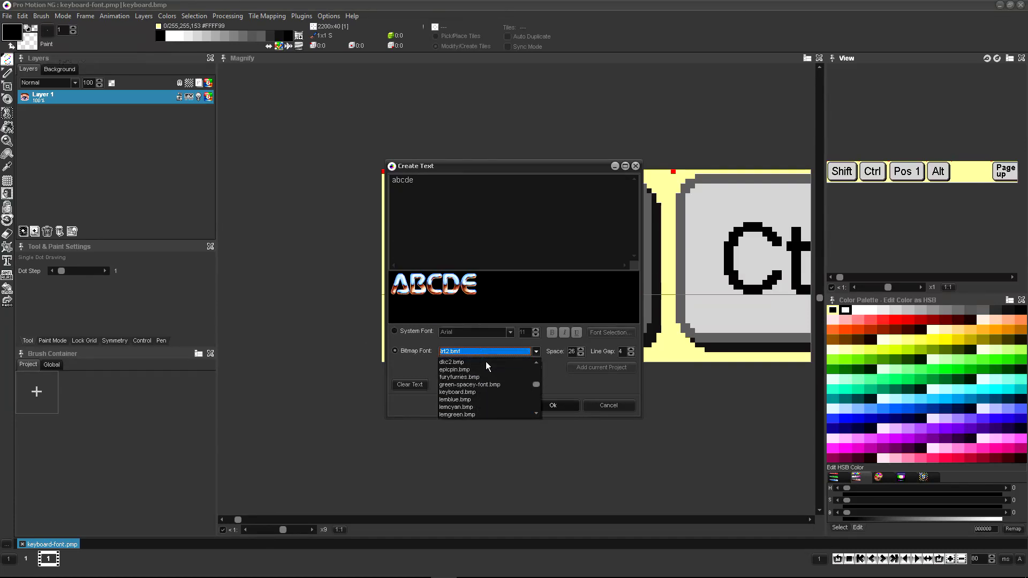
click(480, 392)
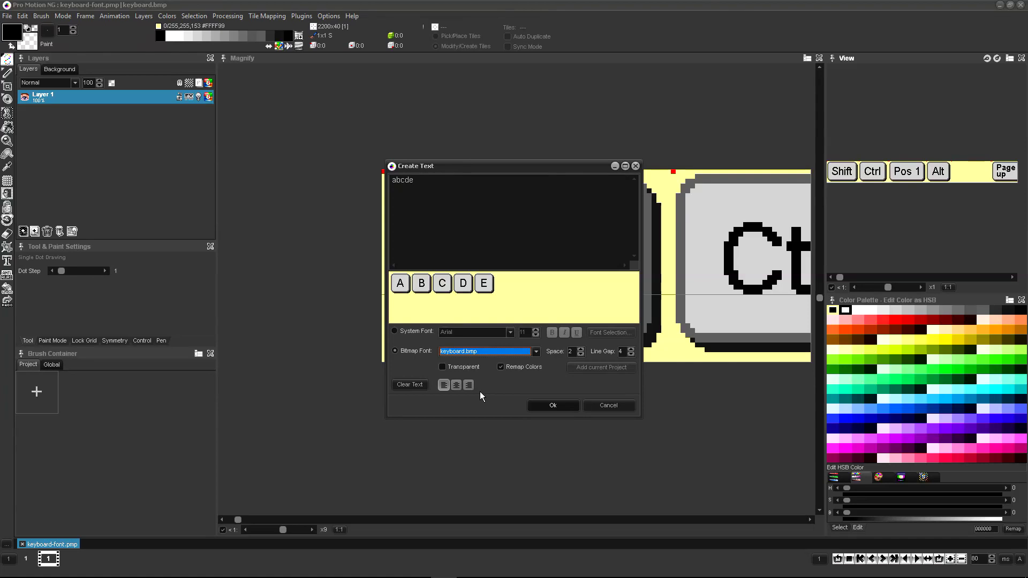